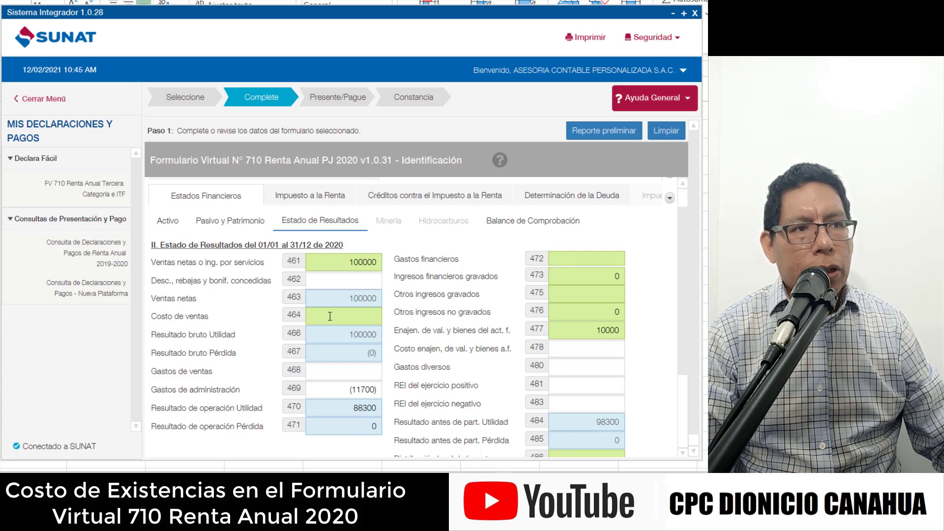
- Open the Costo de Ventas detail for casilla 464 and review the Costo de Existencia, Costo de Producción and Costo de Servicios sections
left_click(330, 316)
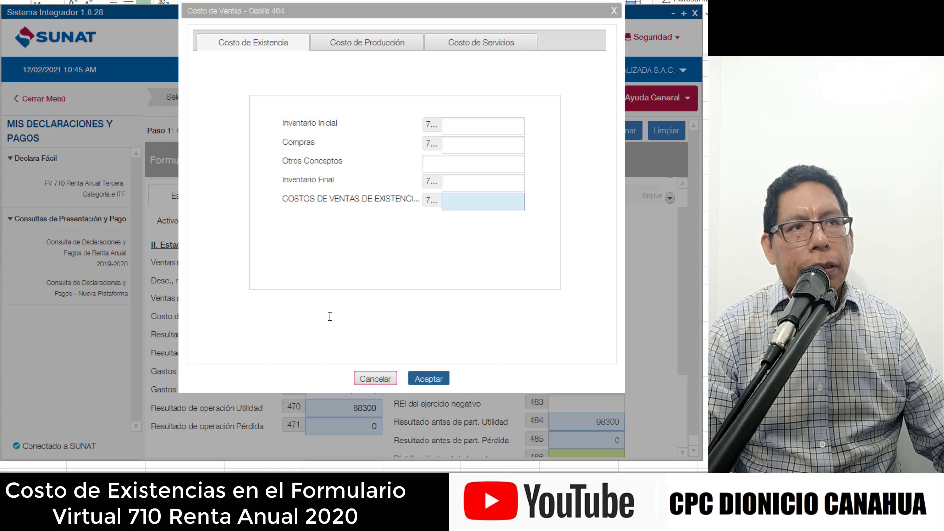
key("Right")
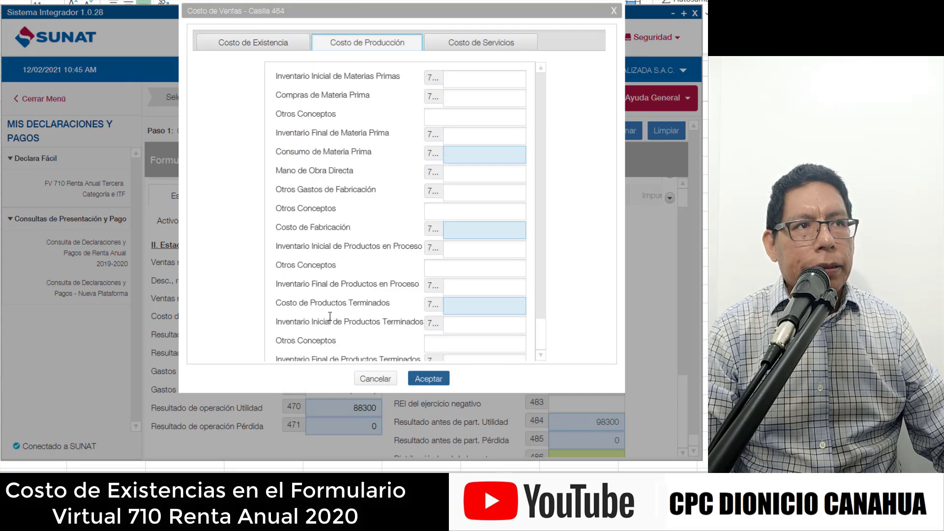
key("Right")
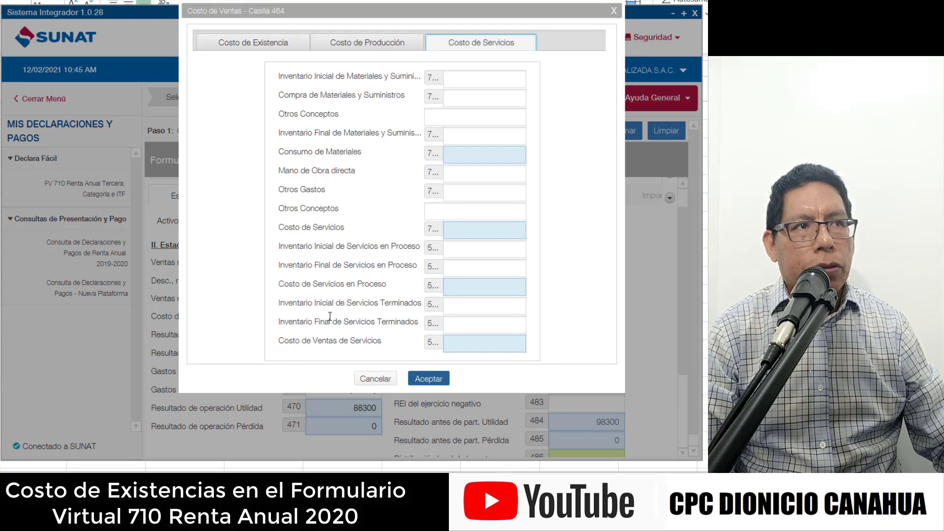
key("Right")
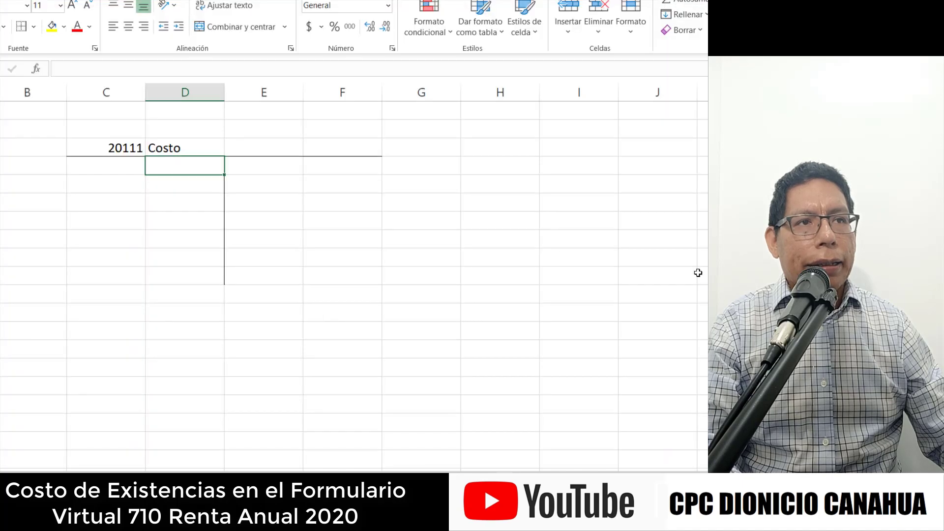
- Enter the label "INVENTARIO INICIAL" on the first row below account 20111 and place it in column B
left_click(342, 203)
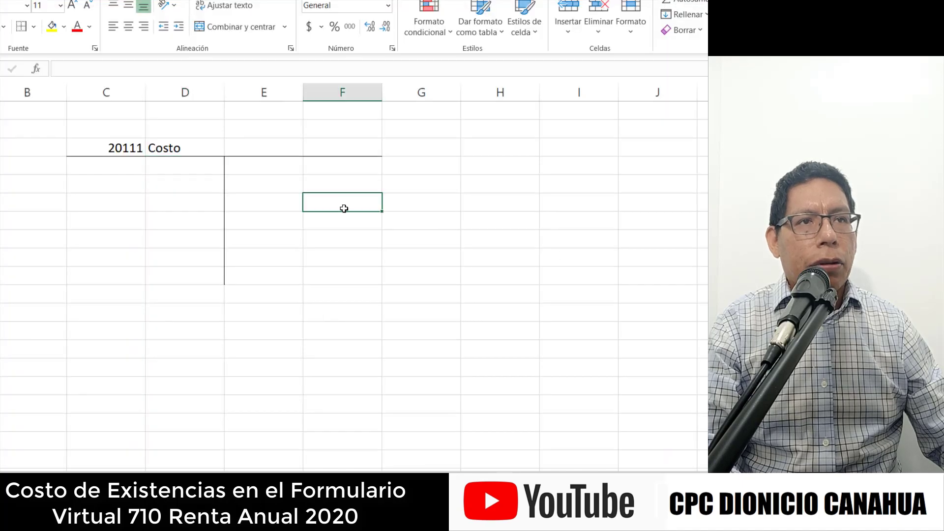
left_click(214, 172)
left_click(96, 168)
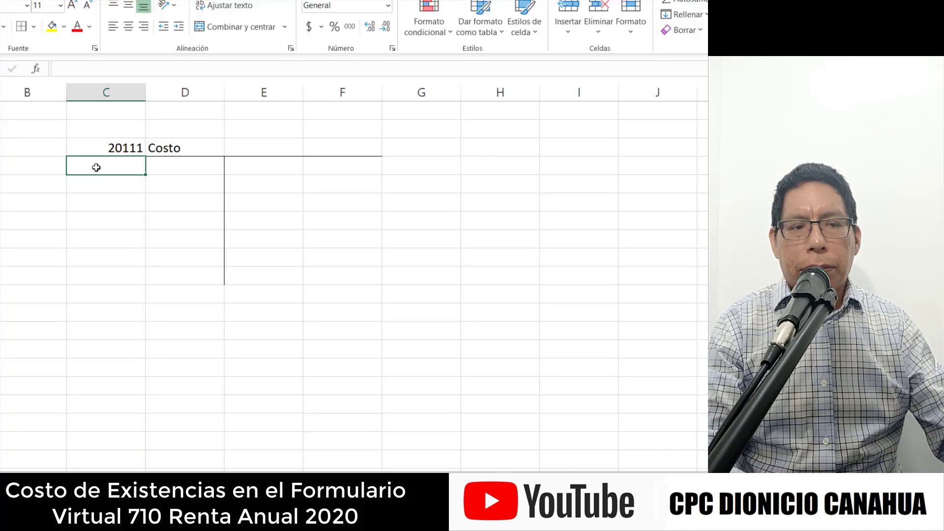
key("Caps_Lock")
type("INVE")
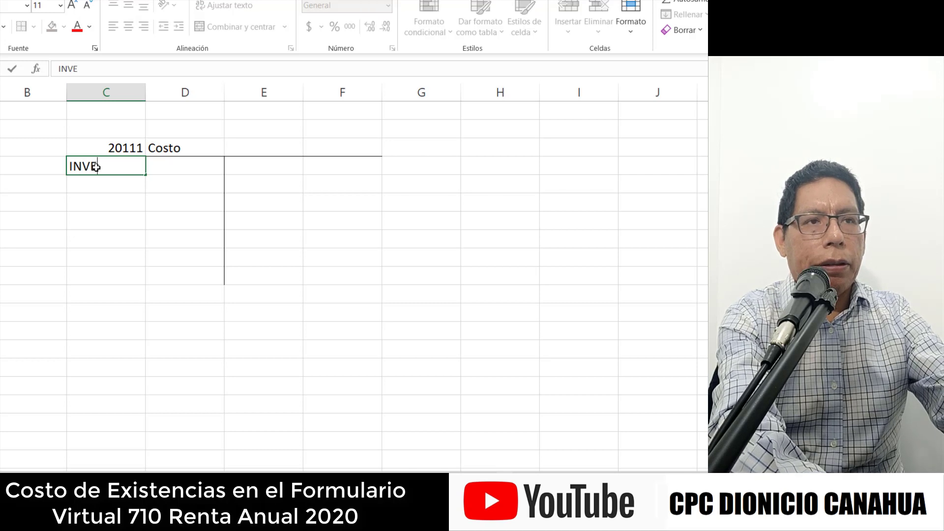
type("NTARIO")
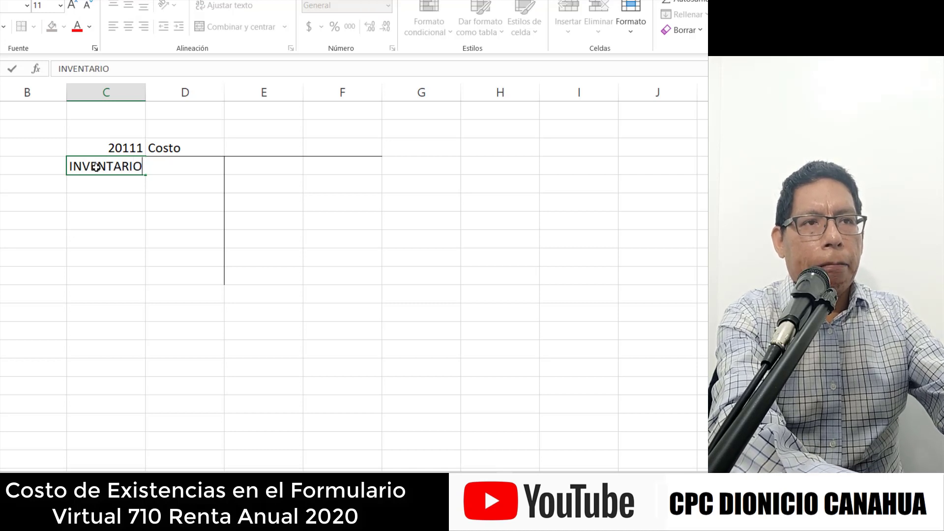
type(" INICIAL")
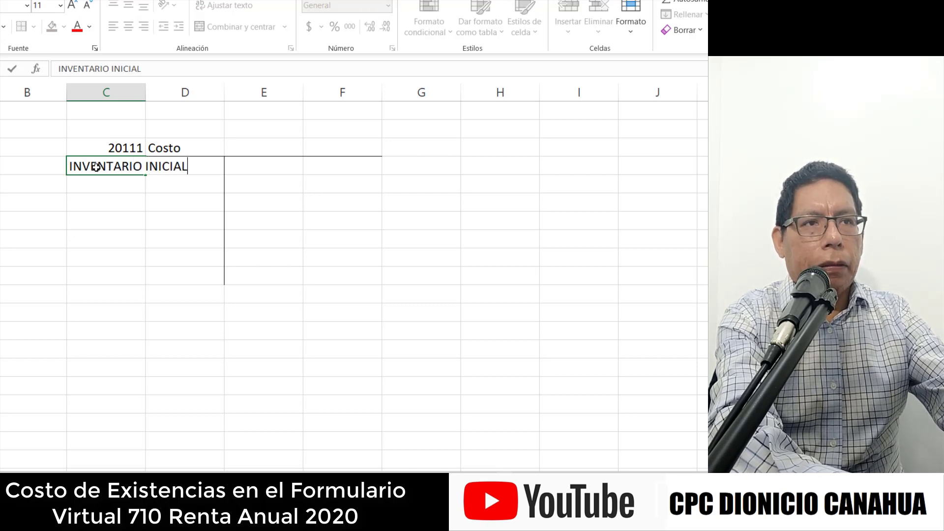
key("Return")
left_click(97, 168)
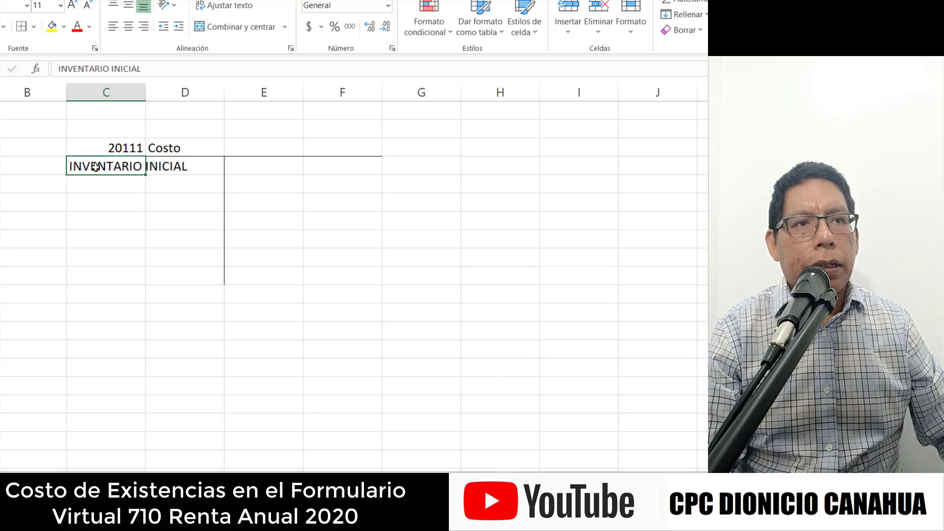
left_click_drag(50, 170, 49, 170)
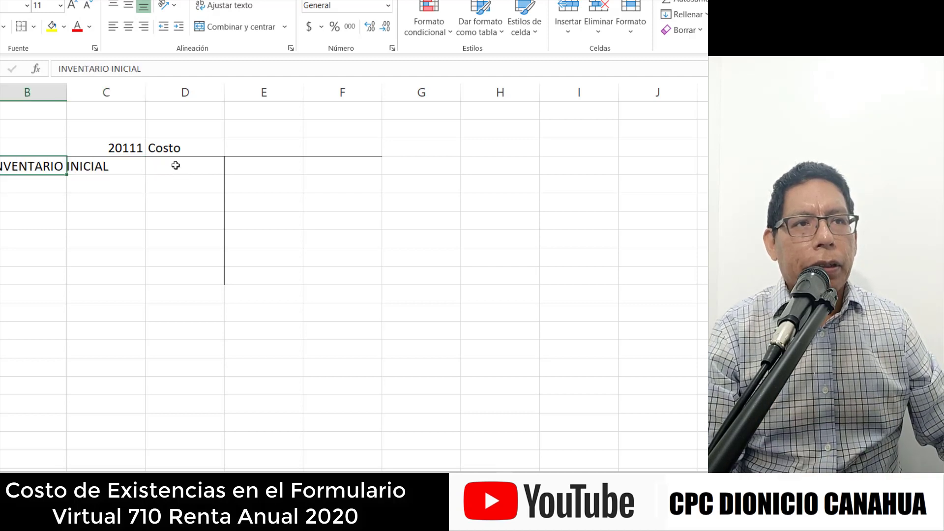
- Apply the thousands-separator number format to the account's debit cells D4:D10
left_click_drag(175, 164, 179, 274)
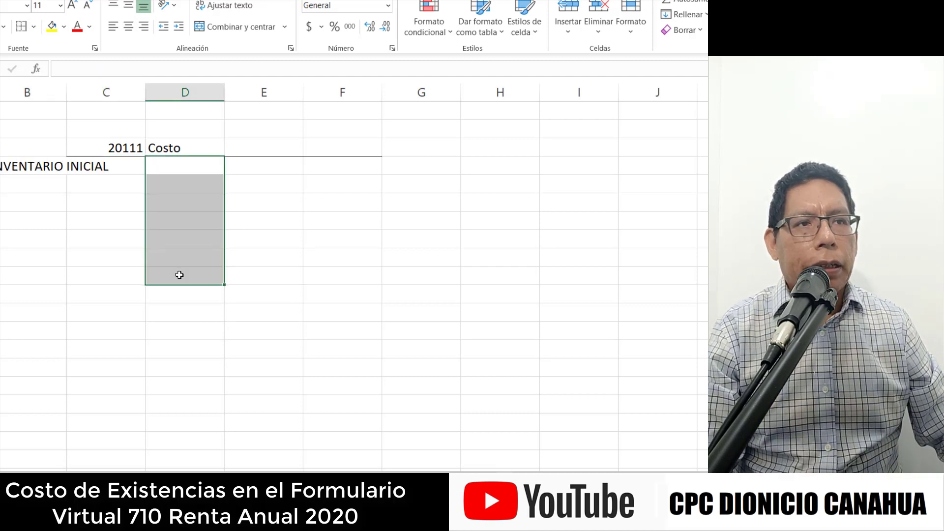
left_click(350, 26)
left_click(14, 195)
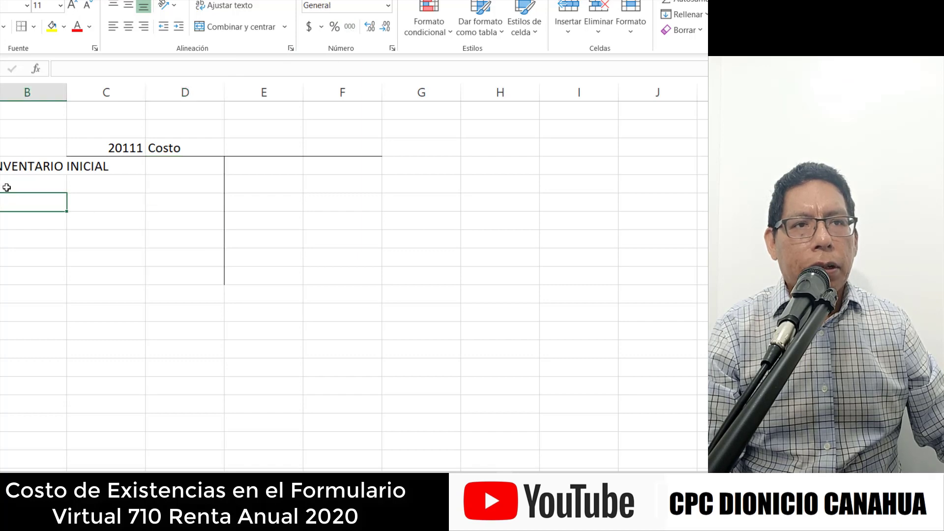
- Enter "COMPRAS" in column B below the initial inventory label and copy it into the four cells beneath it
left_click(5, 186)
type("COMPRAS")
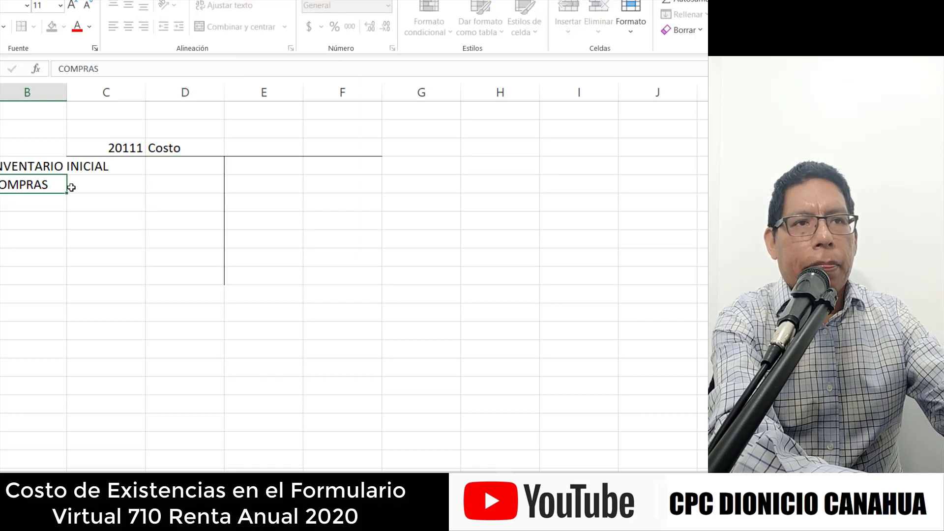
key("Return")
key("Up")
key("ctrl+c")
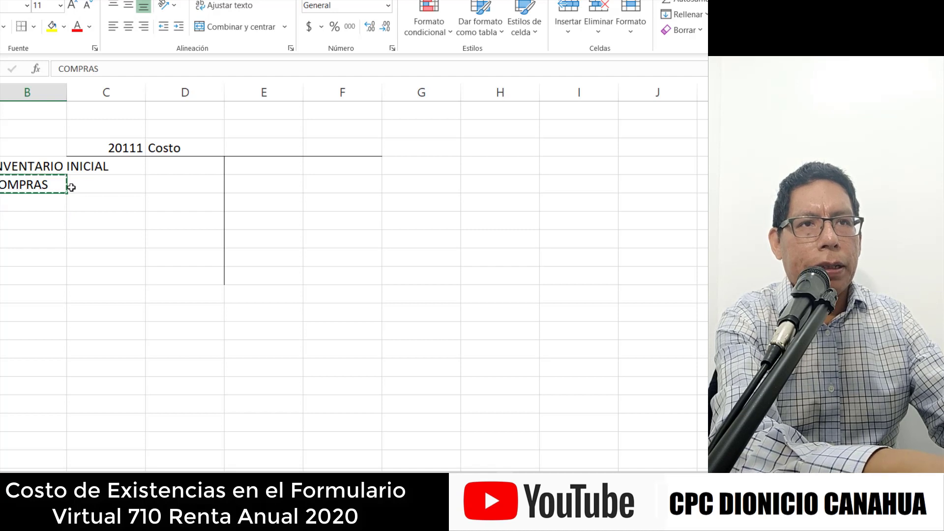
key("Down")
key("shift+Down")
key("shift+Down")
key("shift+Down")
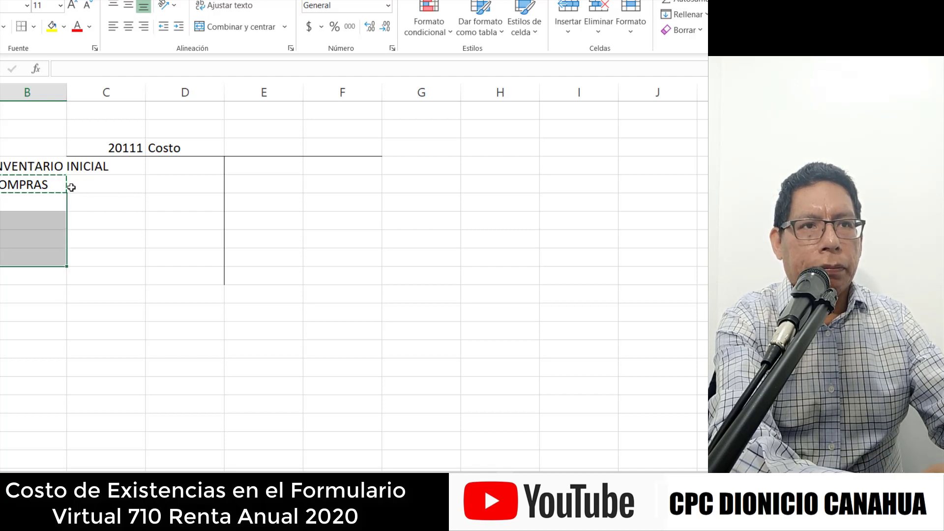
key("ctrl+v")
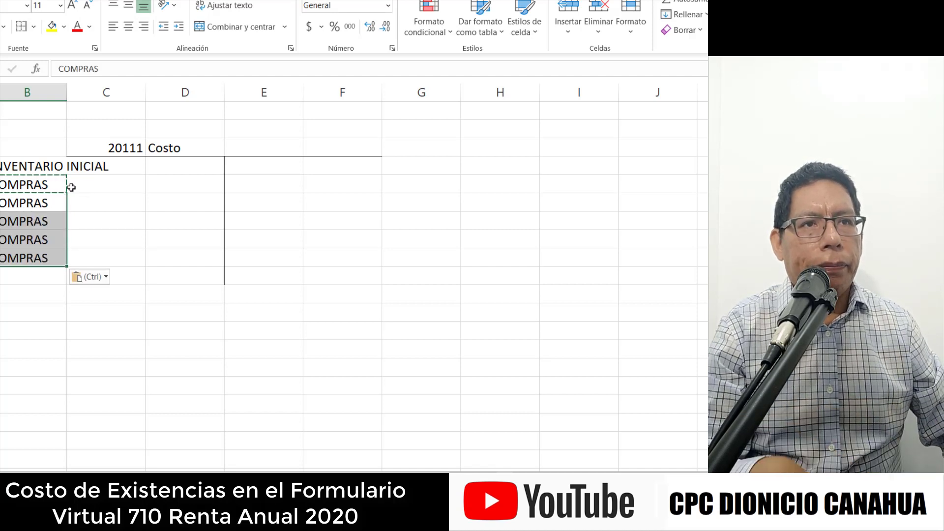
- Move the whole 20111 account block with its labels one column to the right, so the labels start in column C
left_click_drag(20, 150, 329, 276)
left_click_drag(382, 217, 460, 221)
left_click_drag(259, 164, 258, 283)
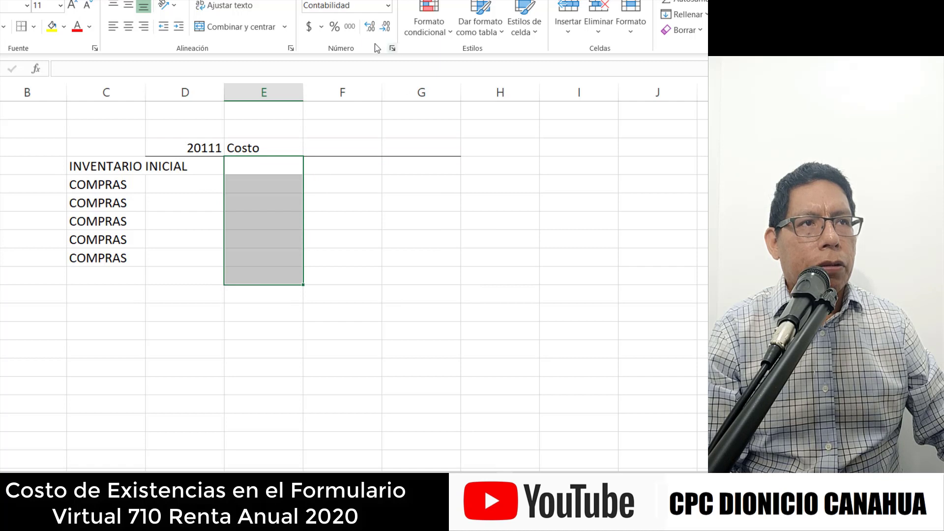
- Enter 15000 as the initial inventory amount in E4
left_click(254, 167)
type("15,0")
type("000")
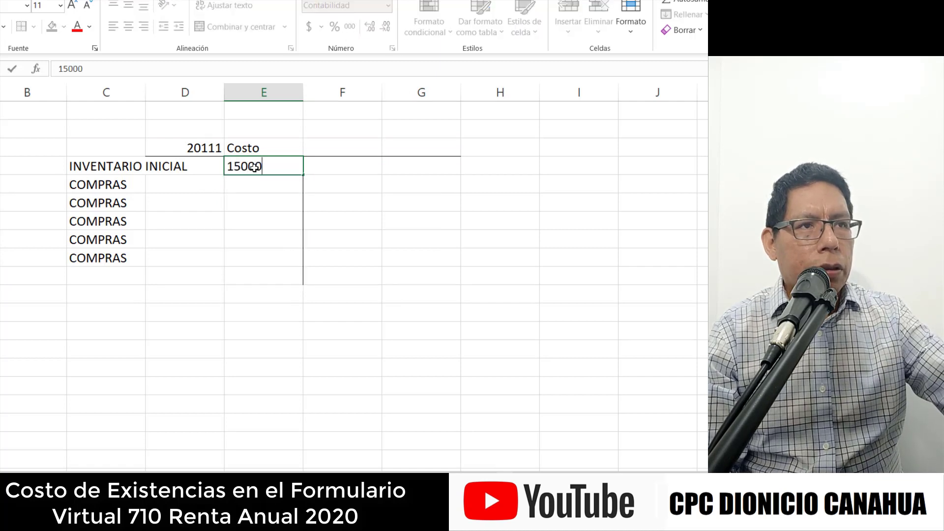
key("Return")
- Enter the five purchase amounts 1200, 1600, 1700, 7500 and 1200 in E5:E9
type("1,200")
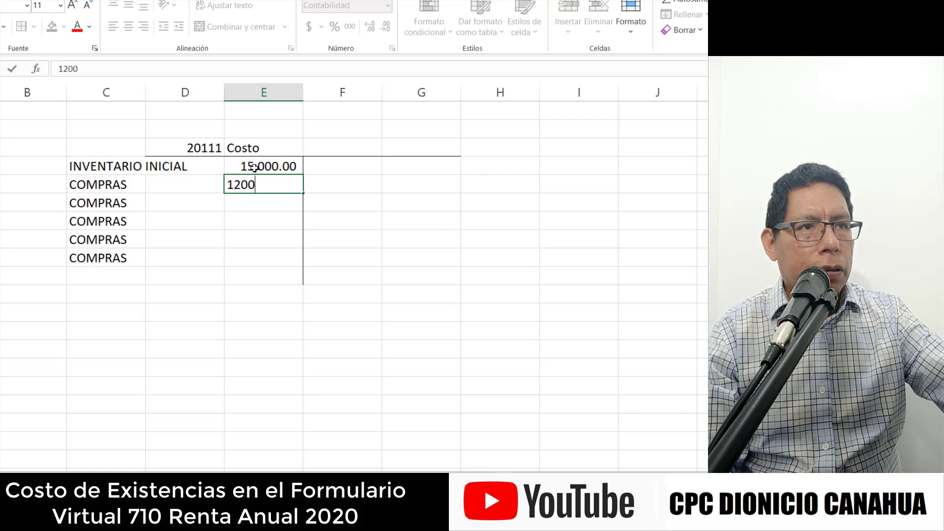
key("Return")
type("1600")
key("Return")
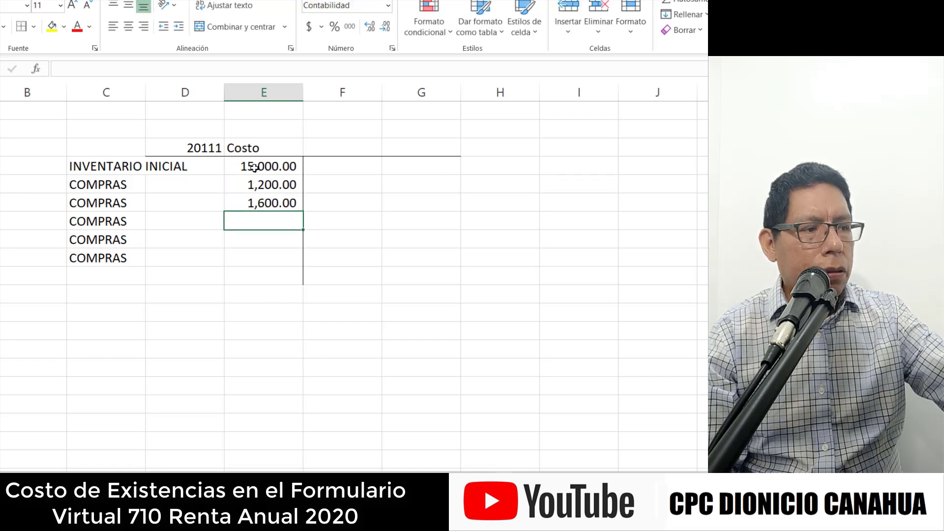
type("1,700")
key("Return")
type("7500")
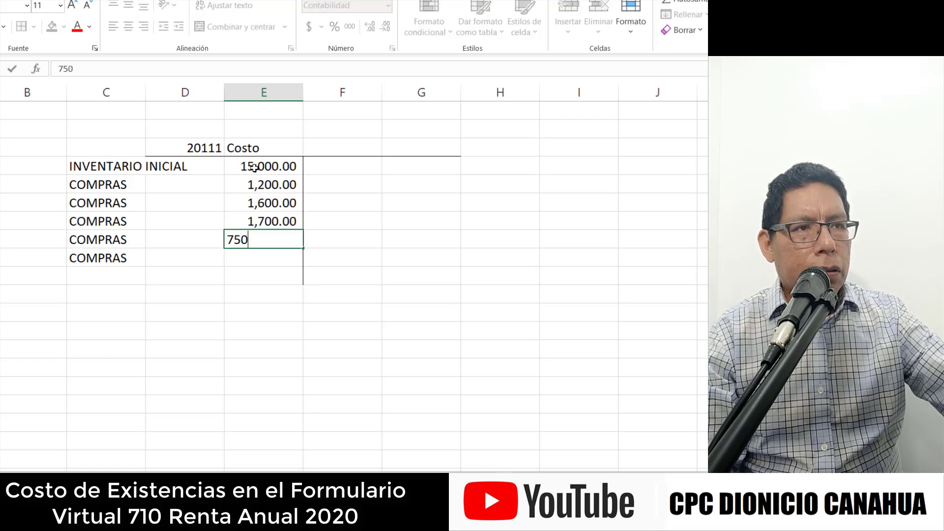
key("Return")
type("1,200")
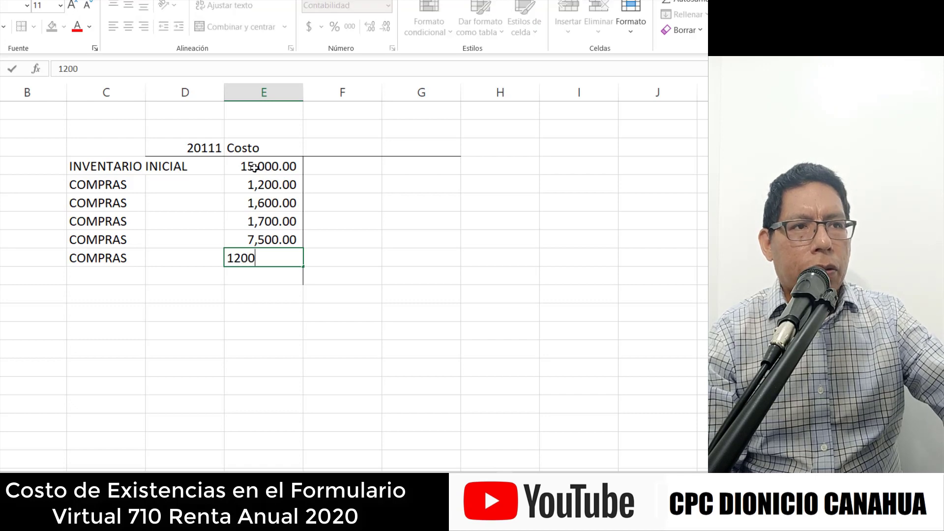
key("Return")
- Enter the label "VENTAS" in F4, F5 and F6 on the credit side of the account
left_click(344, 169)
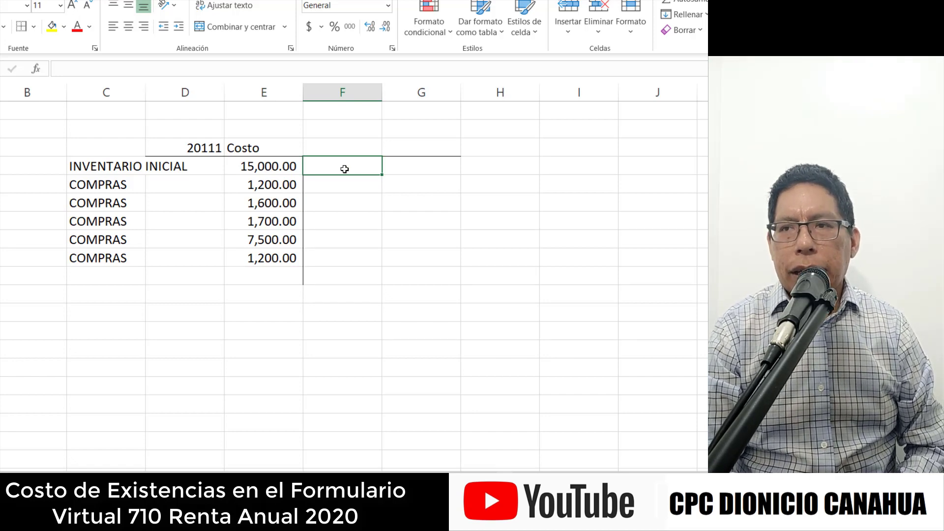
type("VENTAS")
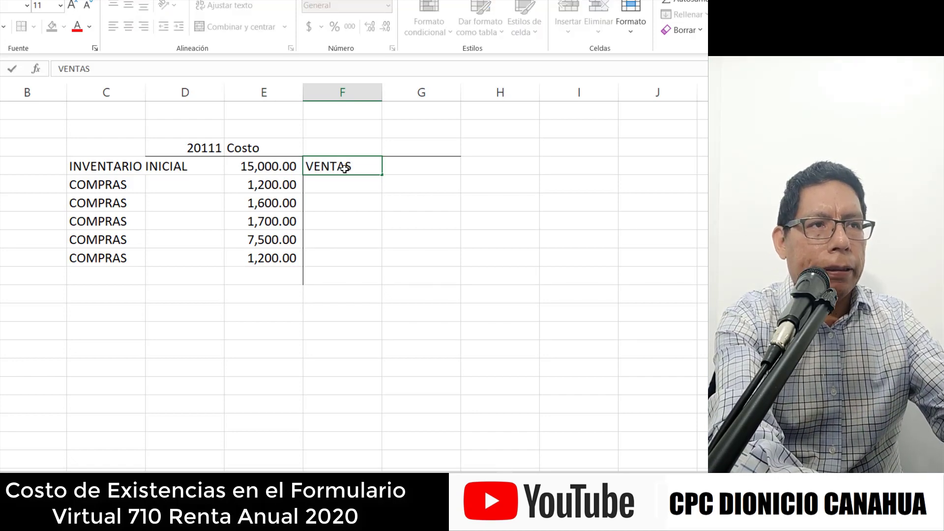
key("Return")
type("VENTAS")
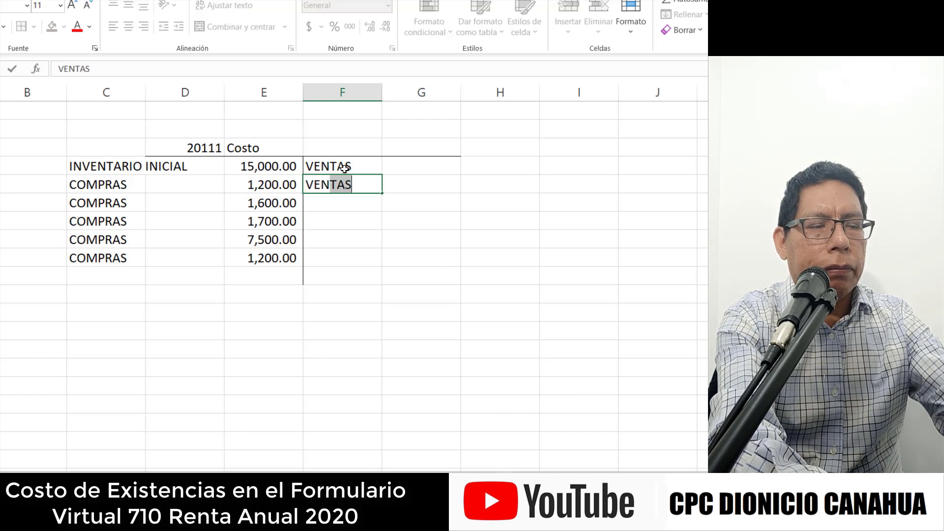
key("Return")
type("VENTAS")
key("Return")
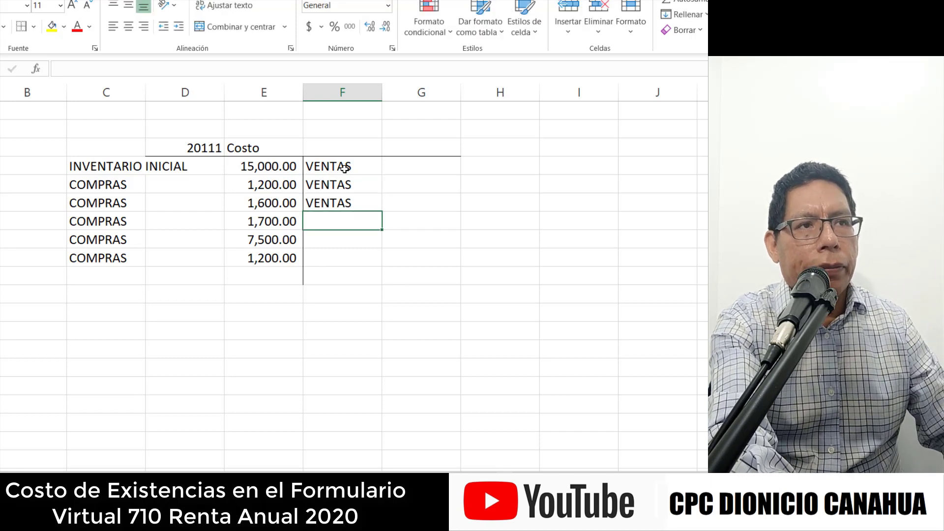
- Enter the sales amounts 1400, 1600 and 1800 in G4:G6 beside the VENTAS labels
left_click(422, 169)
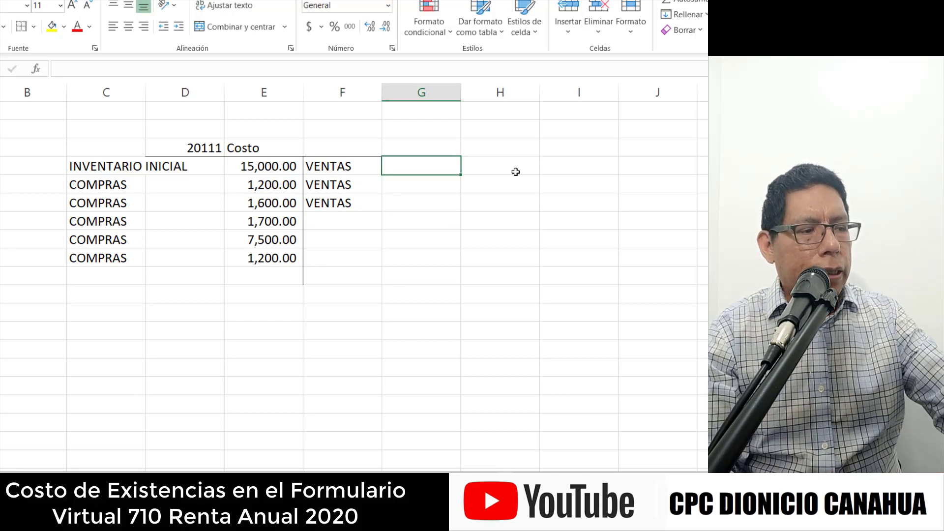
type("1400")
key("Return")
type("1")
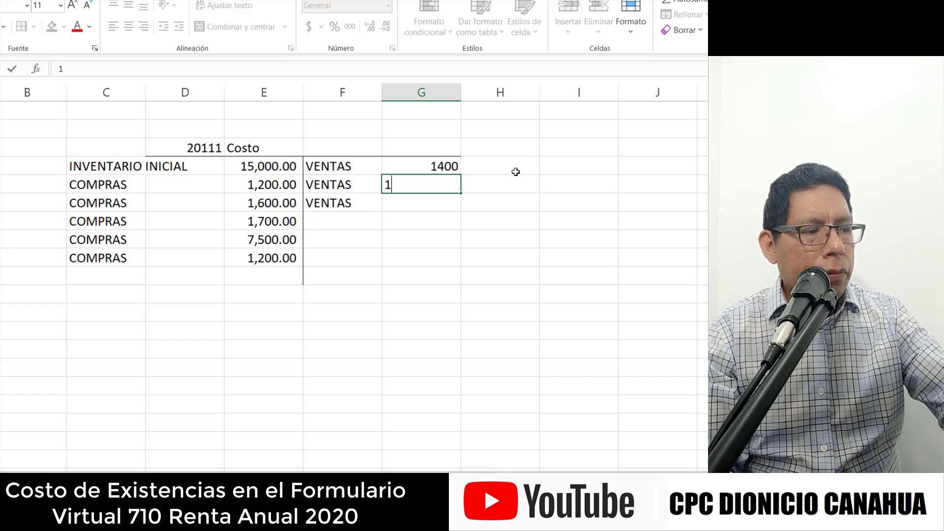
type("600")
key("Return")
type("18")
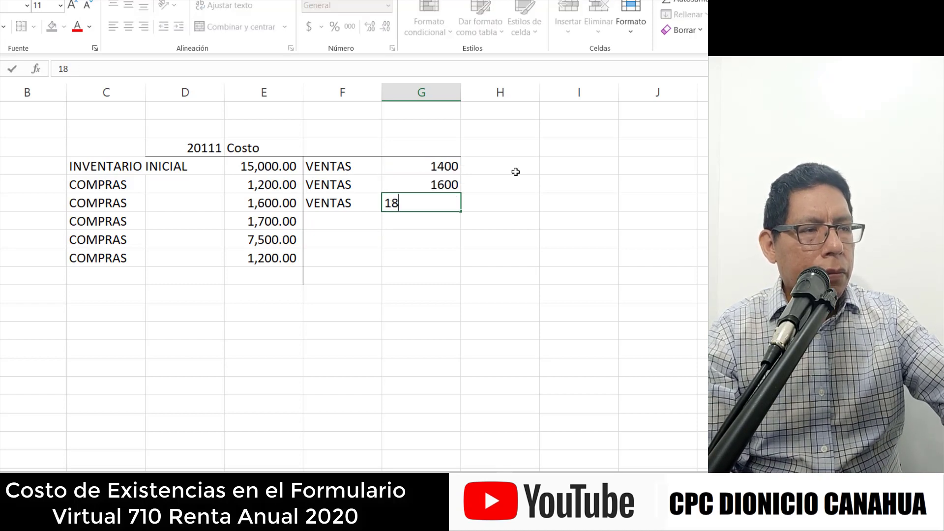
type("00")
key("Return")
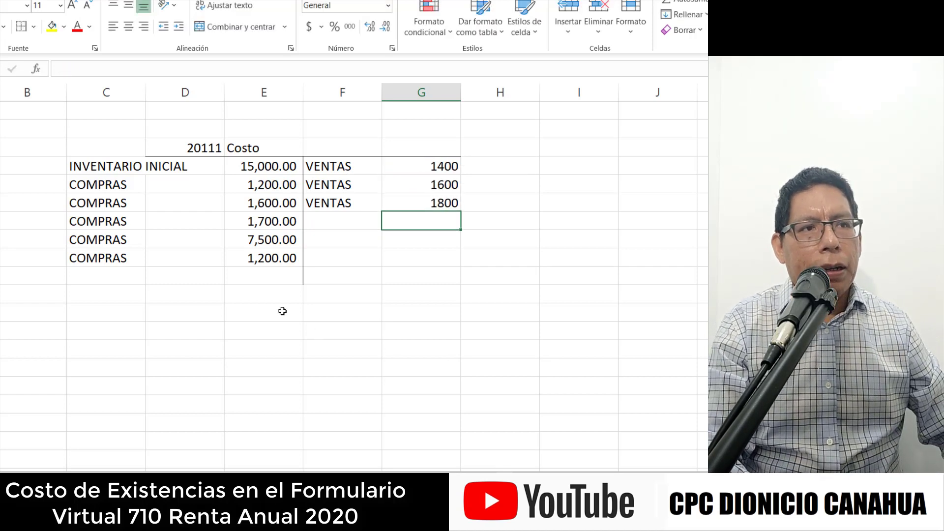
- Total the debit column in E11 with the formula =SUMA(E4:E10)
left_click(260, 293)
type("=SUMA(")
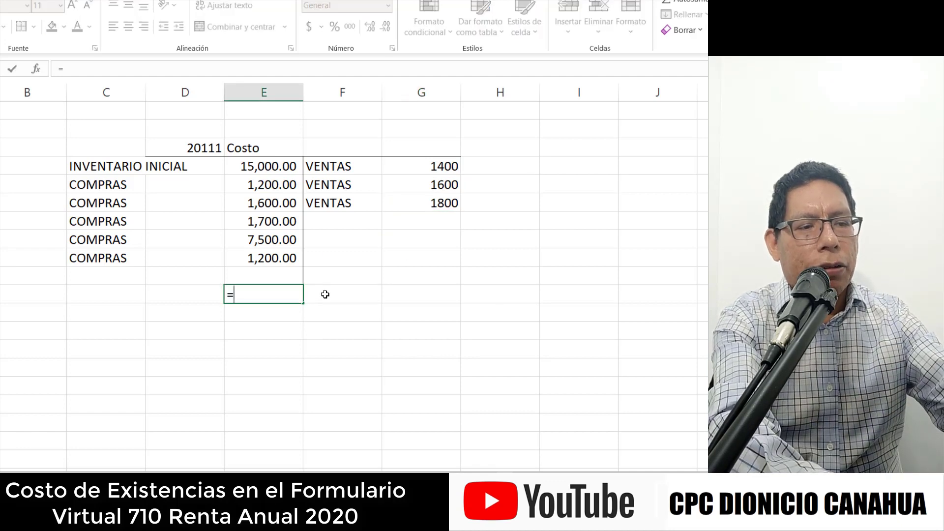
key("Up")
key("Up")
key("Up")
key("Up")
key("Up")
key("Up")
key("Up")
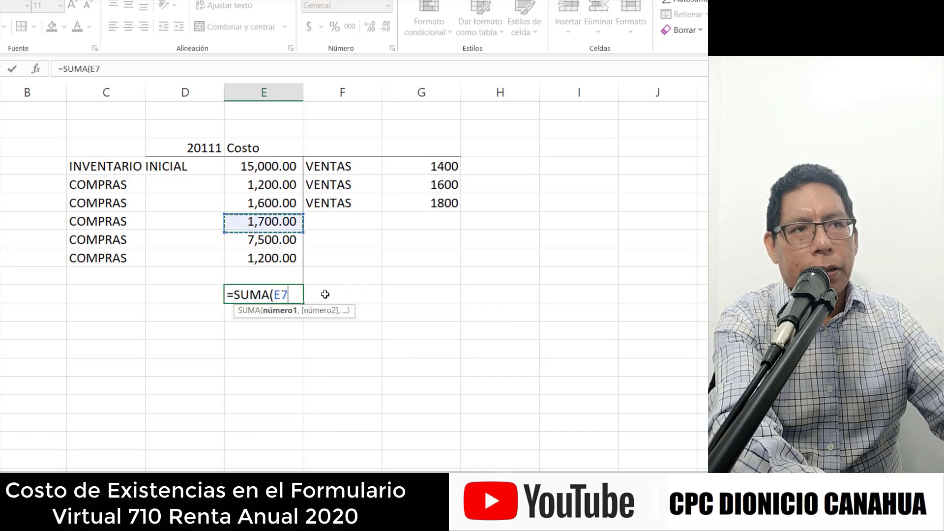
key("shift+Down")
key("shift+Down")
key("shift+Down")
key("shift+Down")
key("shift+Down")
key("shift+Down")
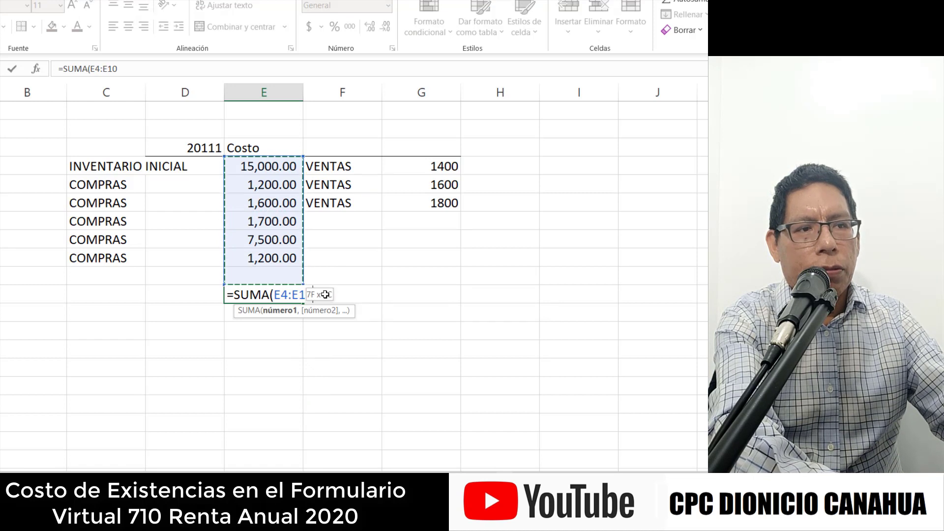
key("Return")
- Copy the debit total formula from E11 into G11 to total the sales column
key("Up")
key("ctrl+c")
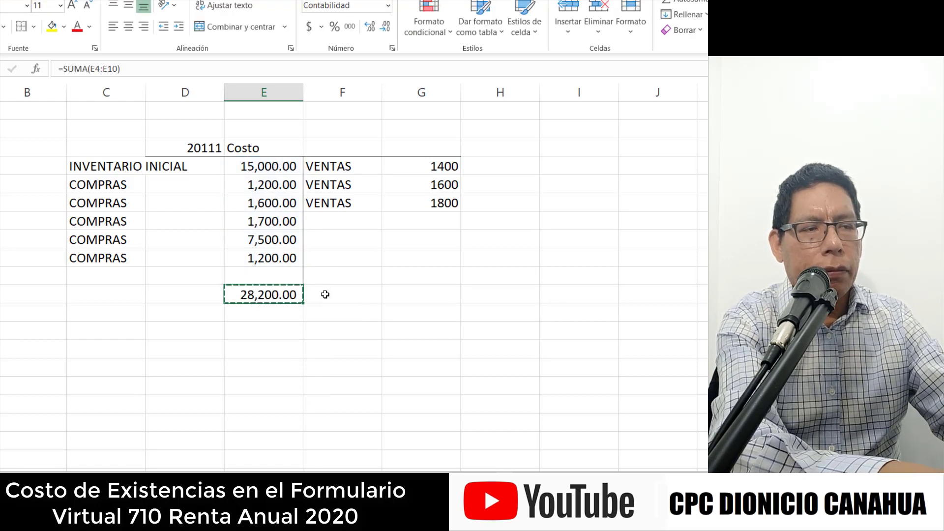
key("Right")
key("Right")
key("ctrl+v")
- Enter the label "INV FINAL" in E12 below the debit total
key("Down")
key("Left")
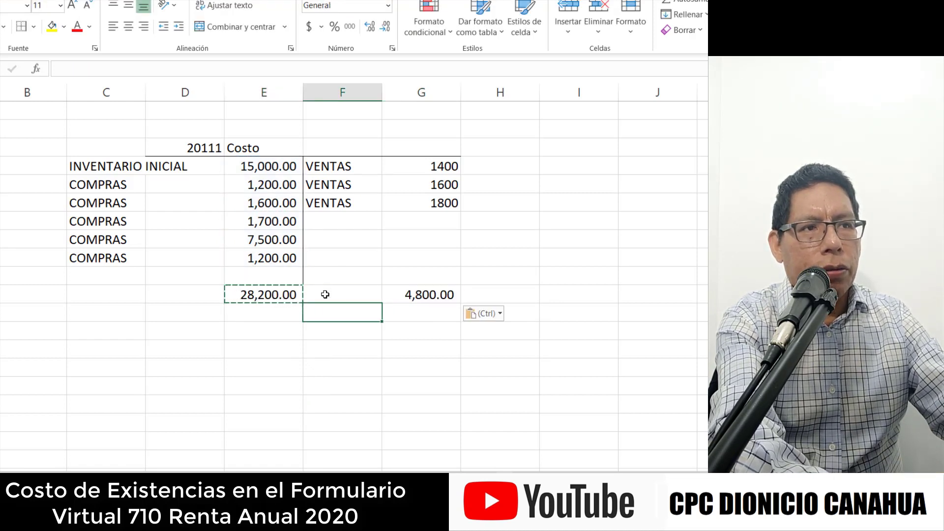
key("Left")
type("INV FINAL")
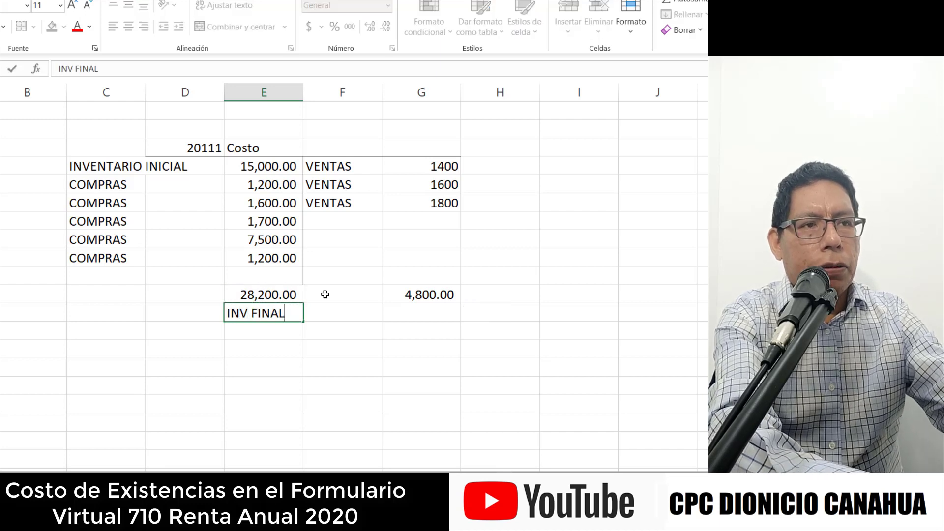
key("Return")
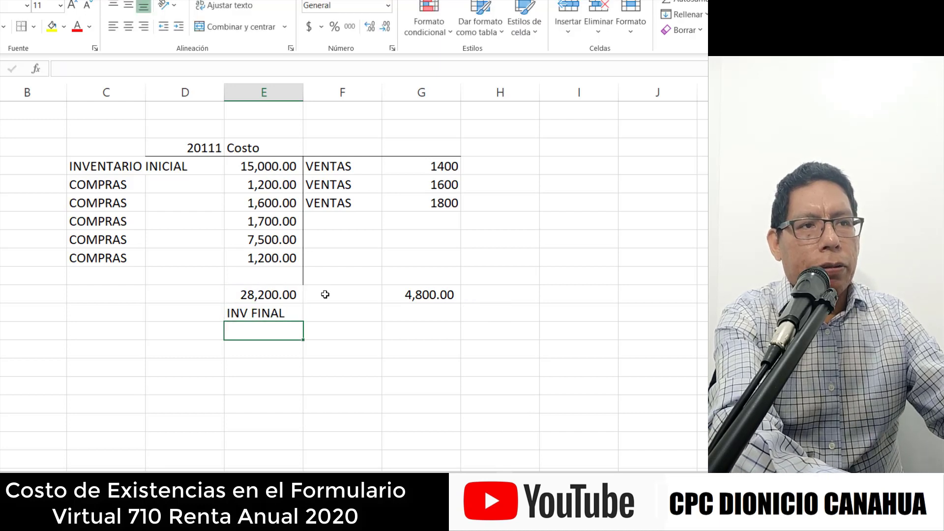
- Calculate the final inventory in G12 with the formula =E11-G11
key("Up")
key("Right")
key("Right")
type("=")
key("Left")
key("Left")
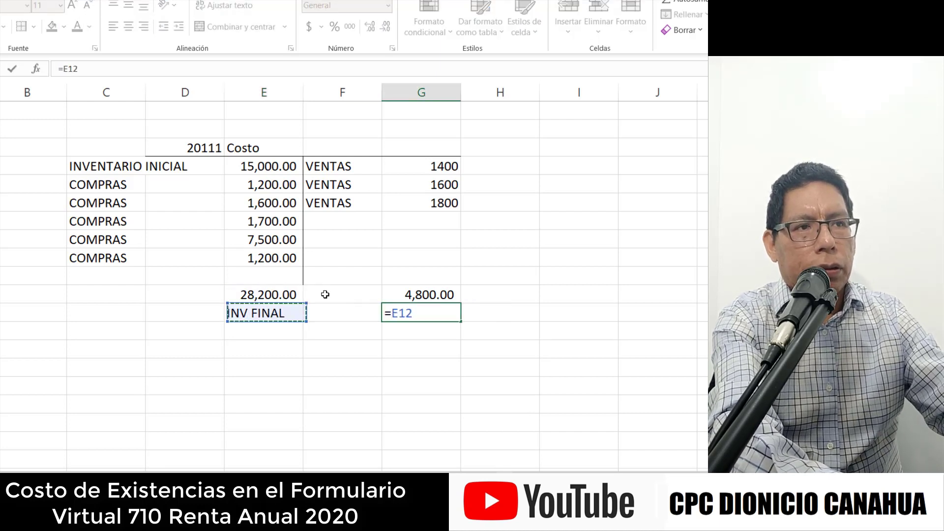
key("Up")
type("-")
key("Up")
key("Up")
key("Up")
key("Return")
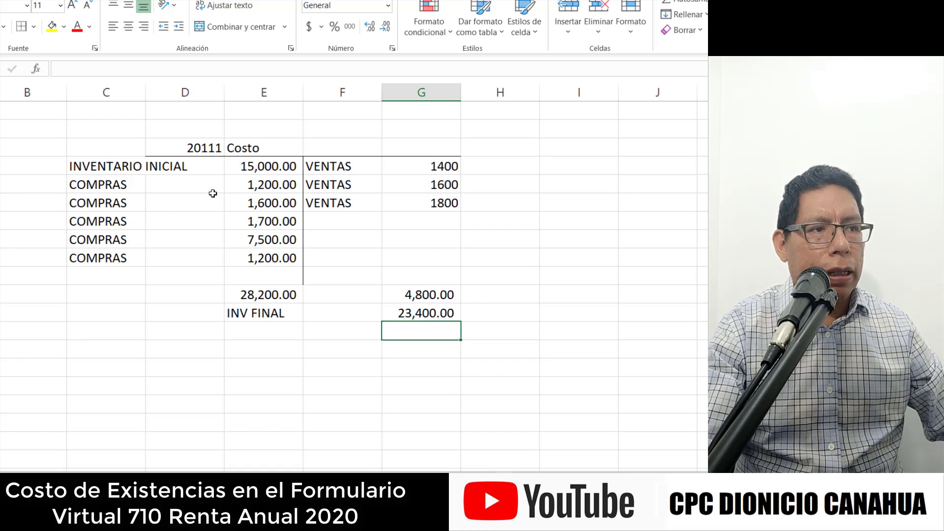
- Switch to the SUNAT Costo de Ventas form and enter 15000 as Inventario Inicial under Costo de Existencia
key("alt+Tab")
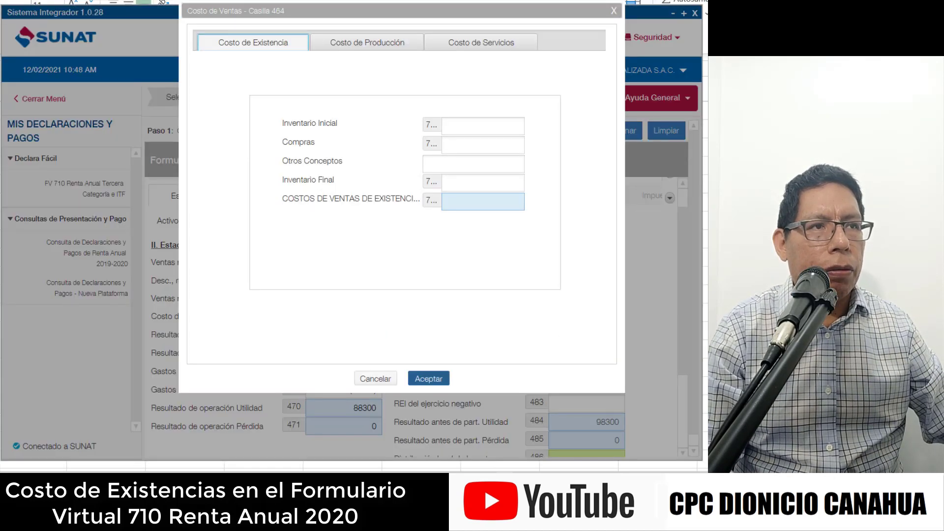
left_click(518, 126)
type("15000")
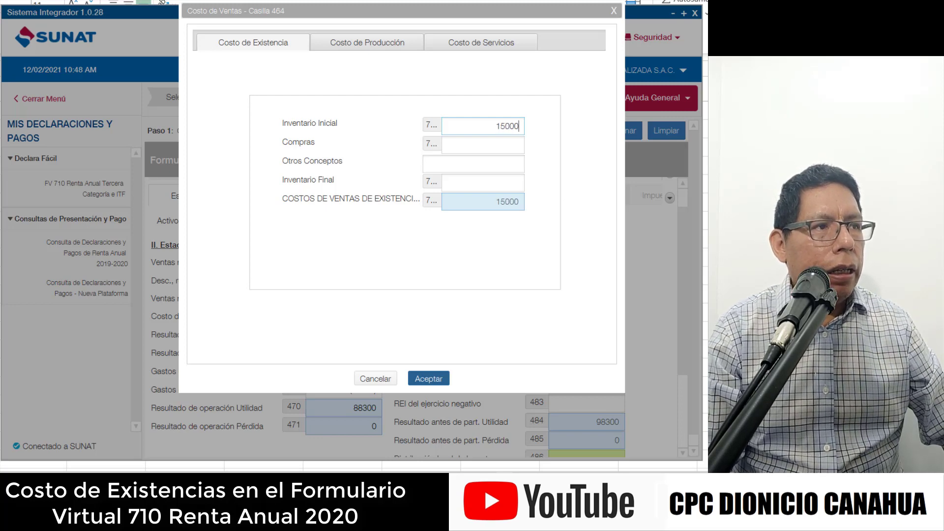
- Check the sum of purchases E5:E9 in Excel and enter 13200 as Compras in the SUNAT form
key("alt+Tab")
left_click_drag(274, 185, 270, 256)
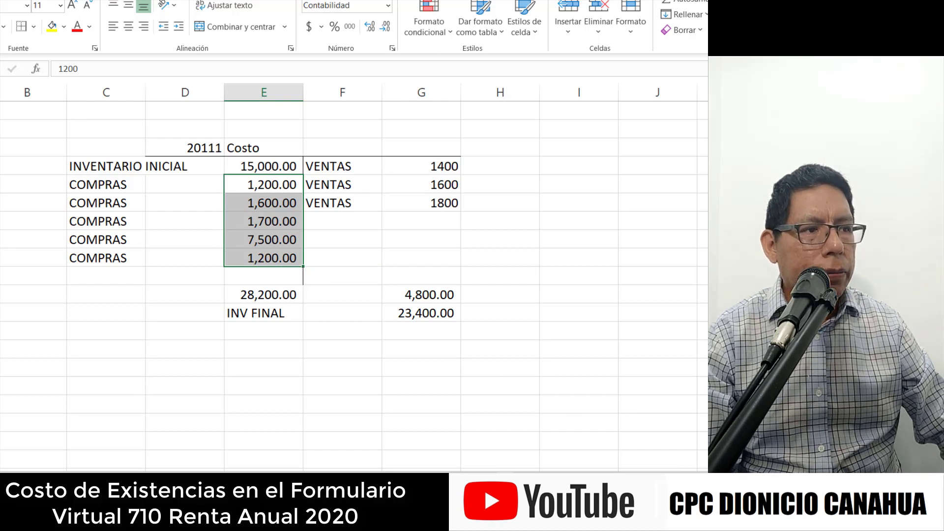
key("alt+Tab")
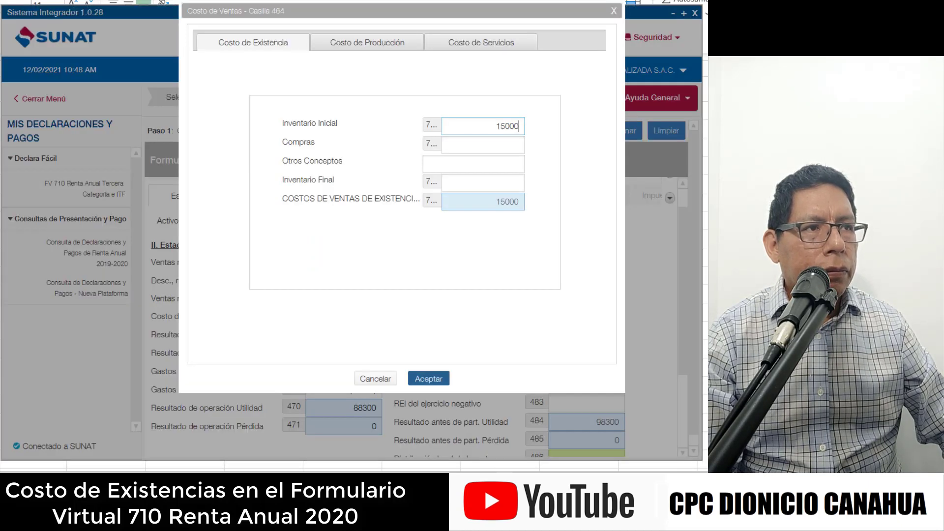
left_click(483, 145)
type("13200")
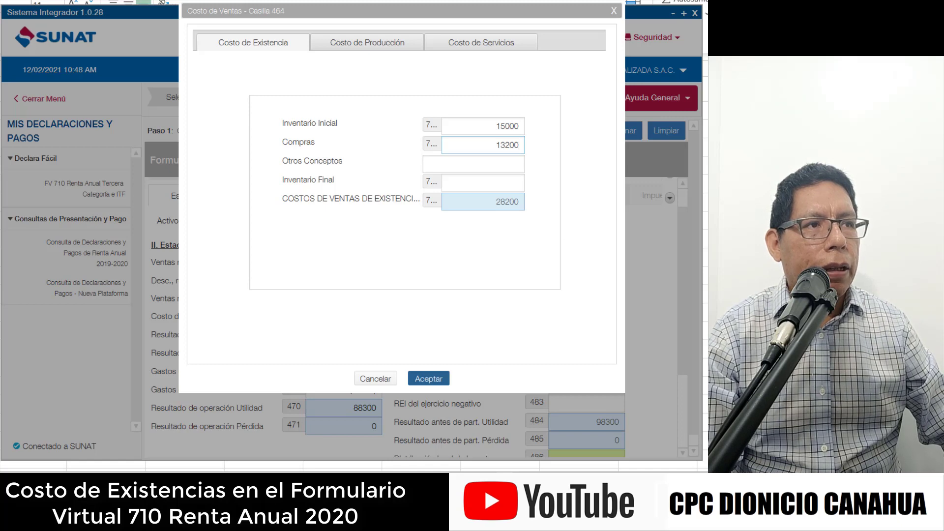
- Check the final inventory in Excel cell G12 and enter 23400 as Inventario Final in the SUNAT form
key("alt+Tab")
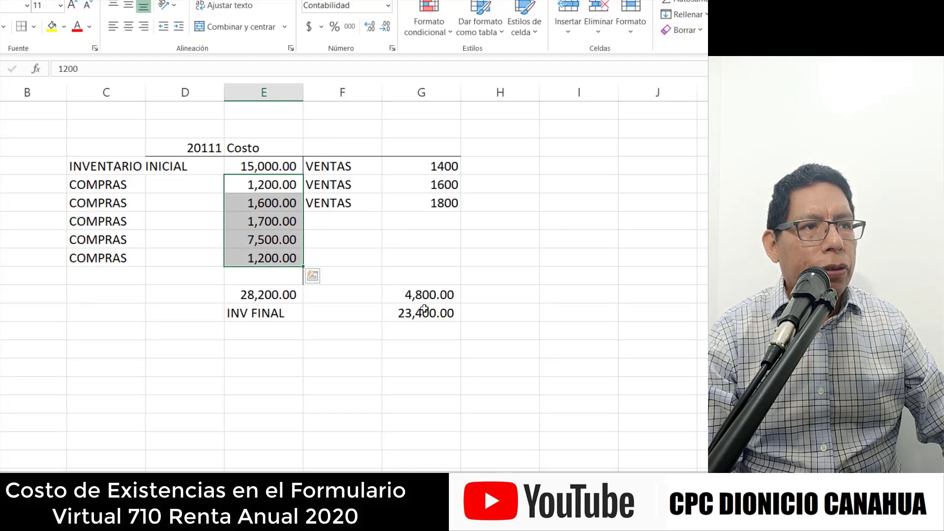
left_click(409, 313)
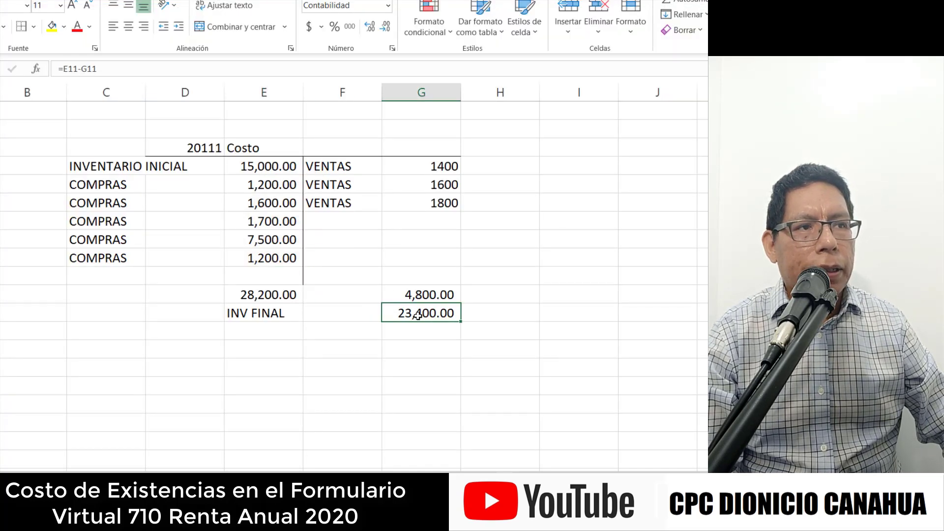
key("alt+Tab")
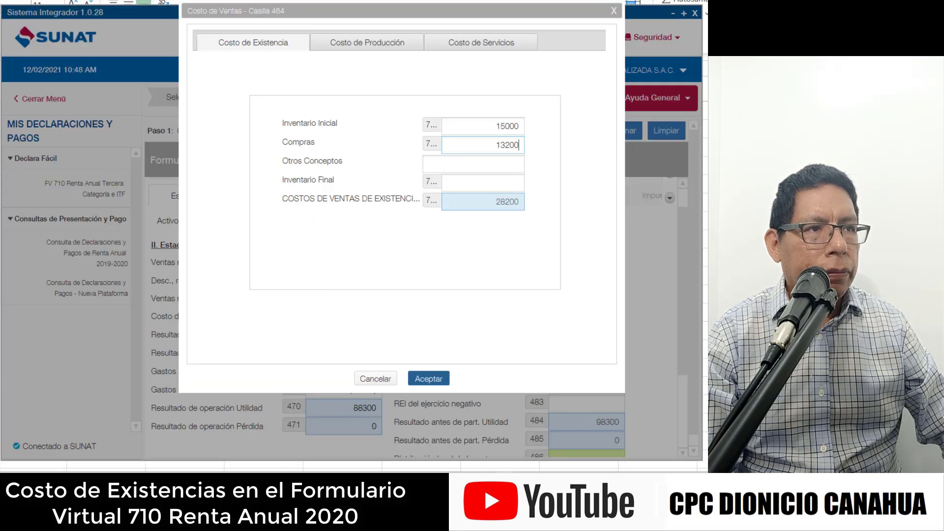
left_click(481, 183)
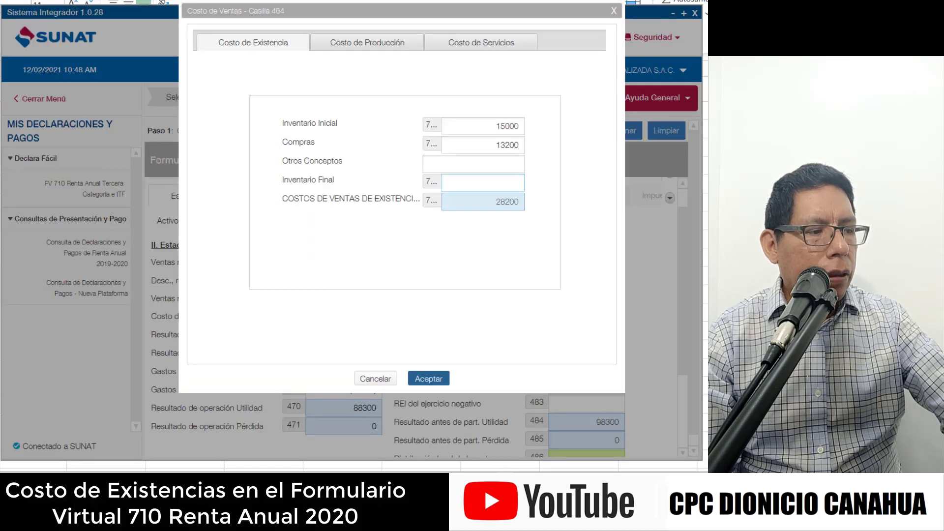
type("23400")
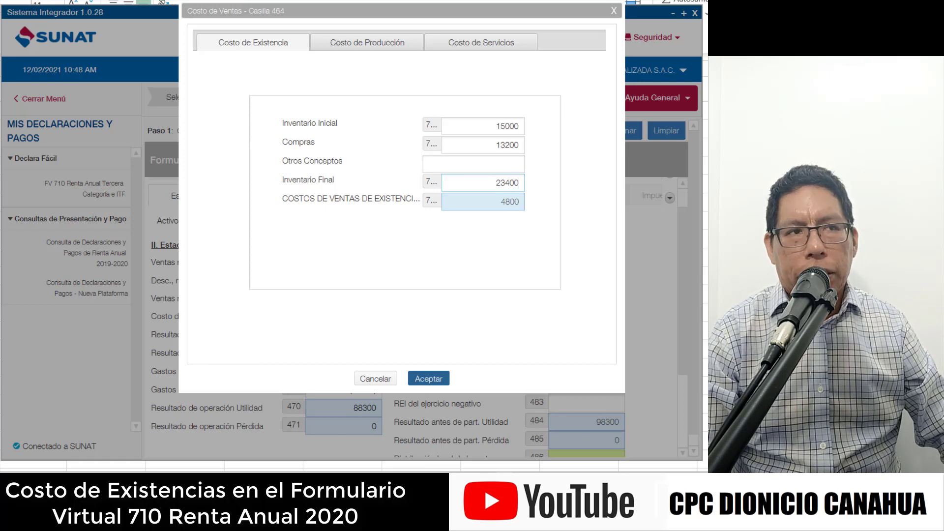
- Return to Excel and format G4:G10 with thousands separators, two decimals and red font for the sales amounts
key("alt+Tab")
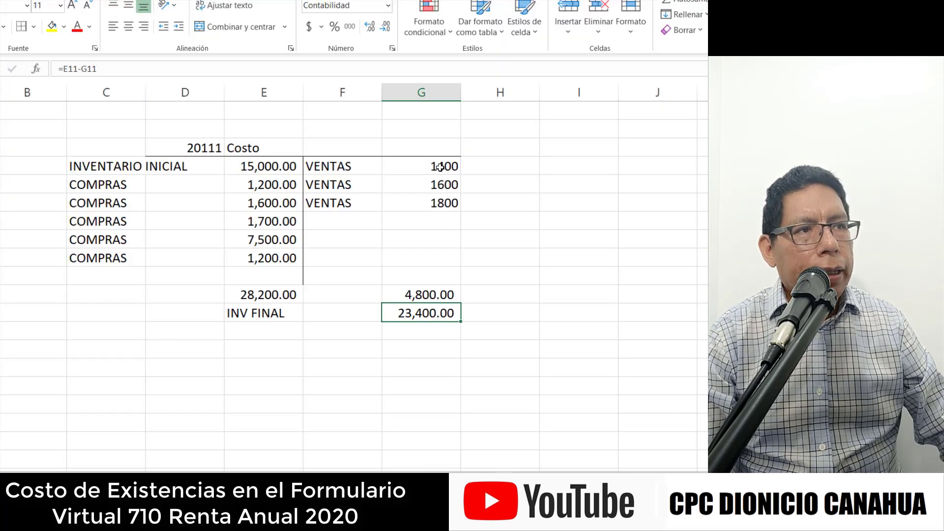
left_click_drag(441, 166, 434, 268)
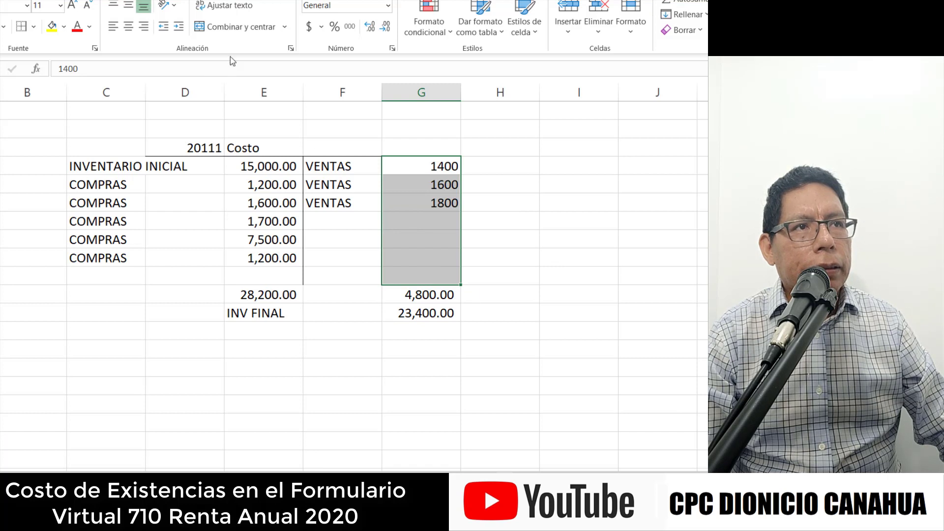
left_click(350, 27)
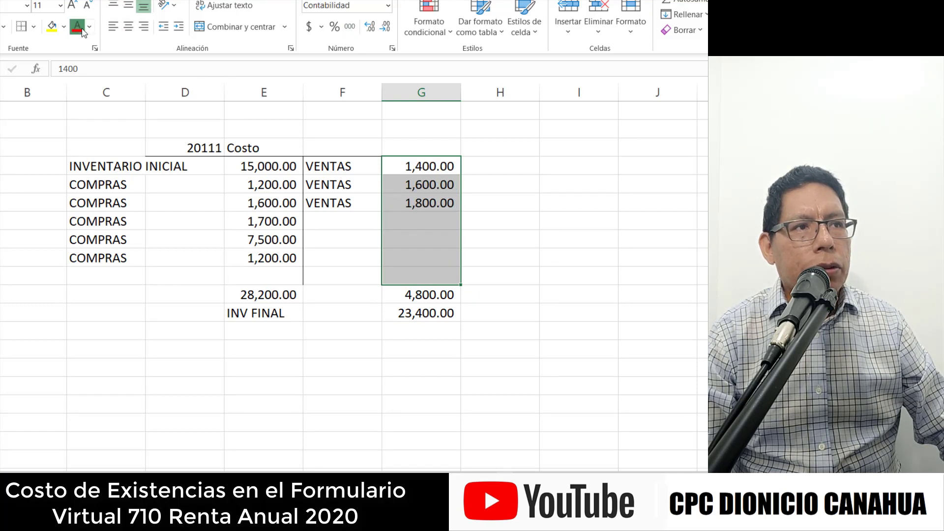
left_click(77, 26)
left_click(552, 247)
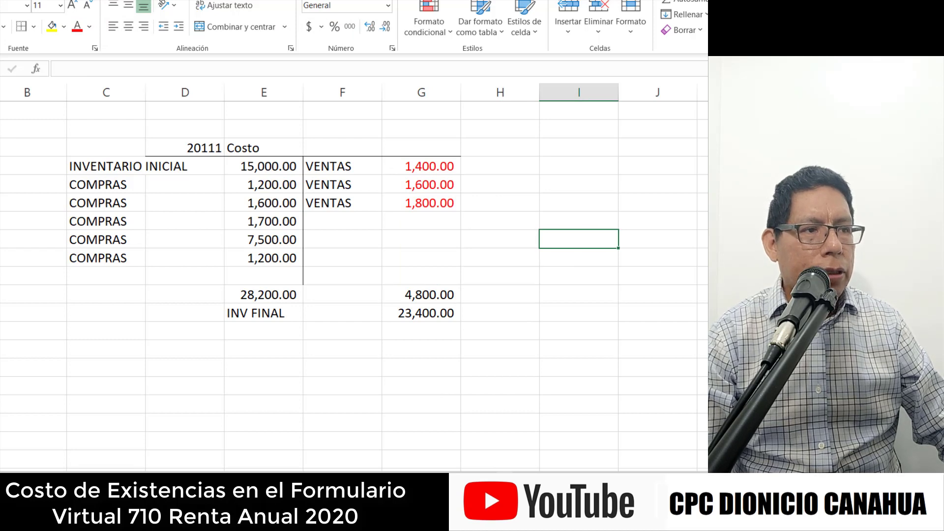
- Check the cost of sales in the SUNAT form, return to Excel and enter the label "TRANSACCIONES" in D15
key("alt+Tab")
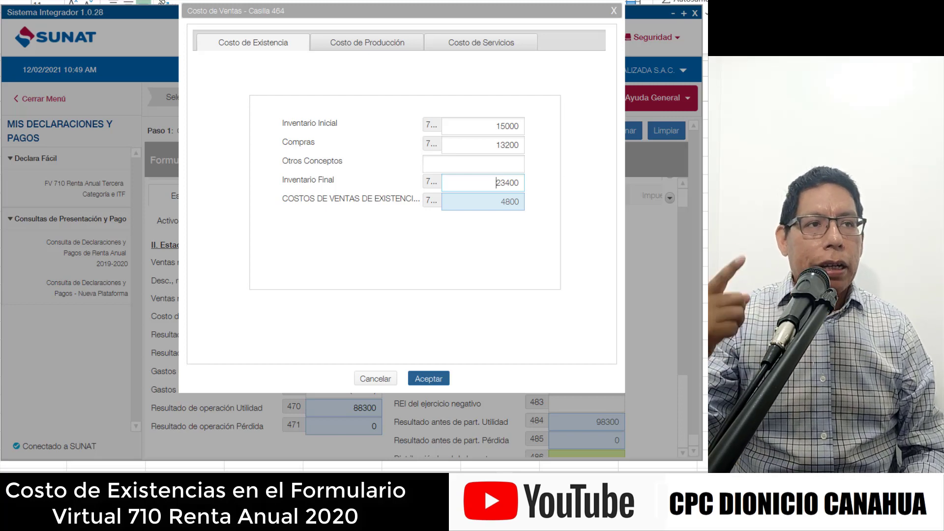
key("alt+Tab")
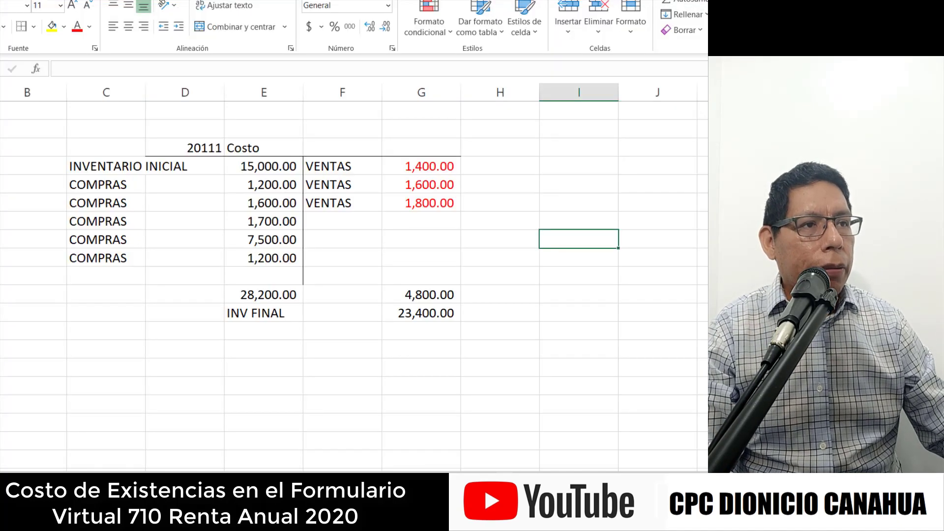
left_click(268, 350)
left_click(266, 367)
left_click(178, 368)
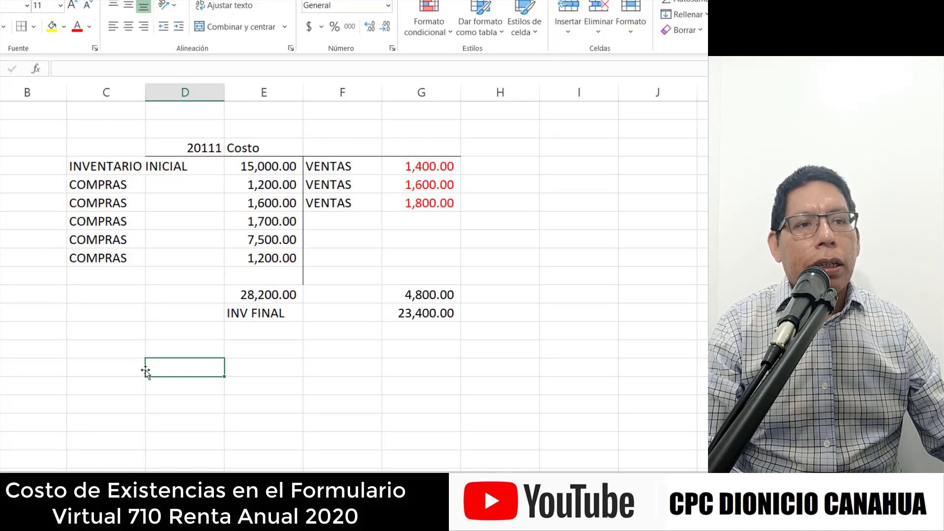
left_click(133, 369)
left_click(164, 369)
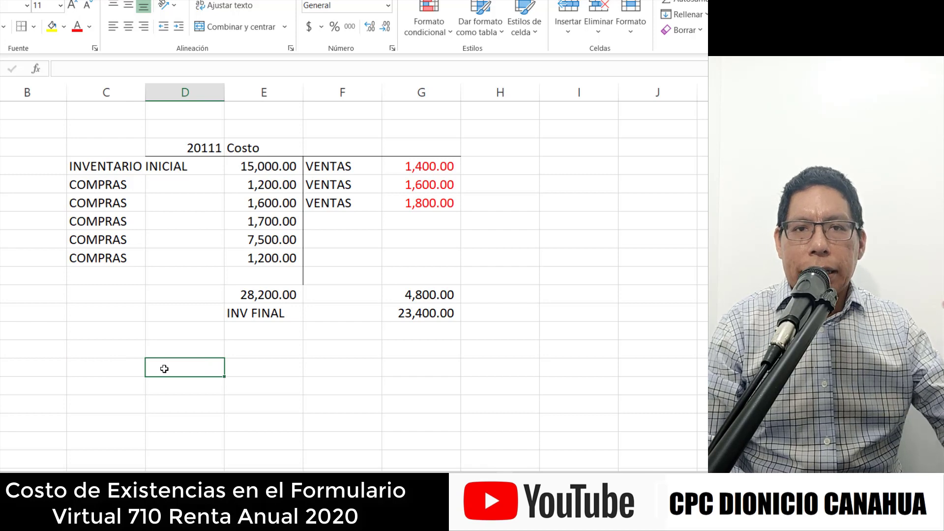
type("TRANS")
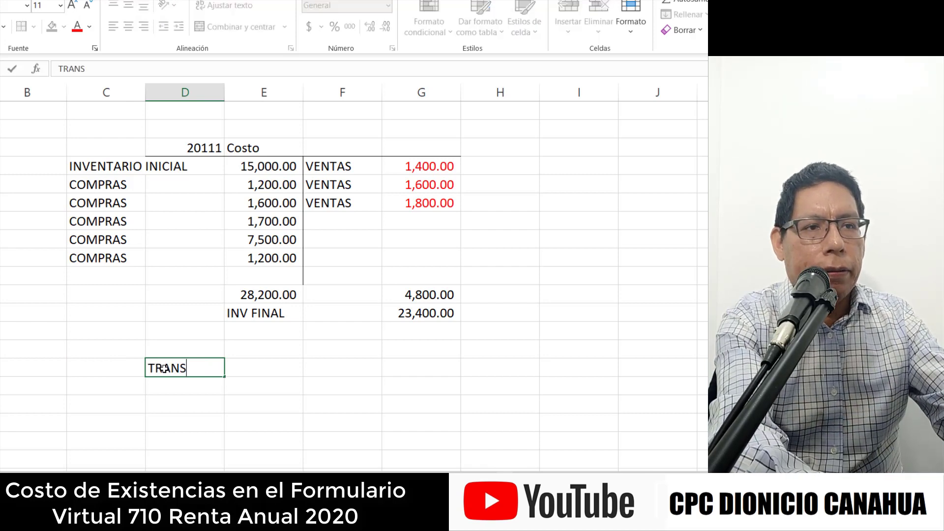
type("ACCIONES")
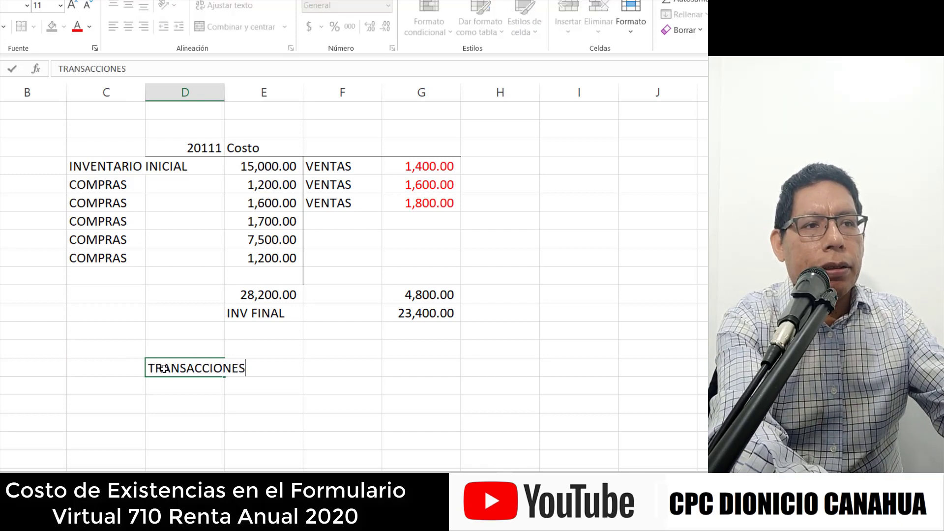
key("Return")
- Enter the transaction types "TITULO ONEROSO" in F15 and "TITULO GRATUITO" in F16
key("Up")
key("Right")
key("Right")
type("TI")
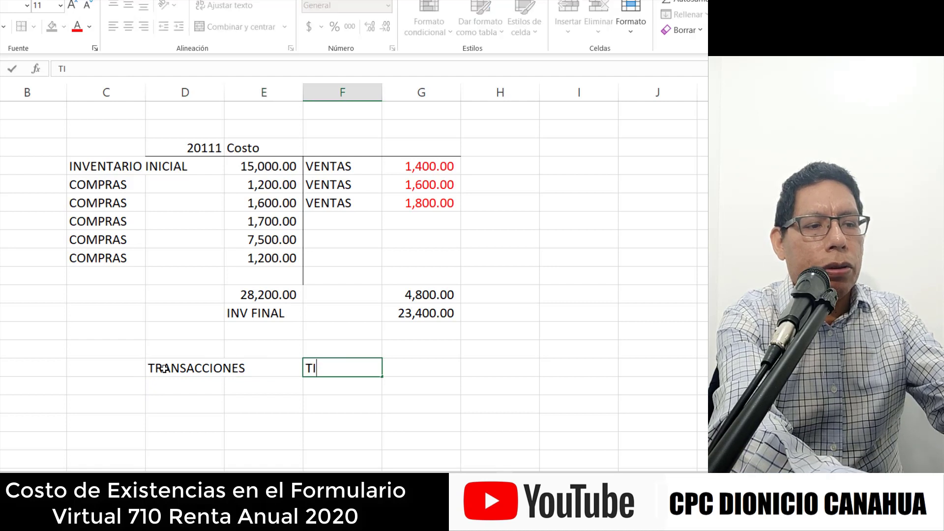
type("TULO ONERO")
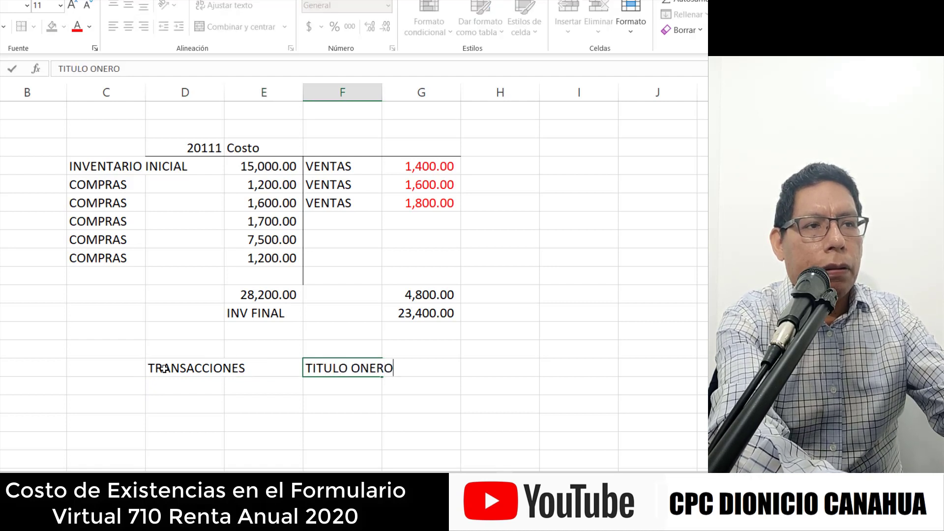
type("SO")
key("Return")
type("TIT")
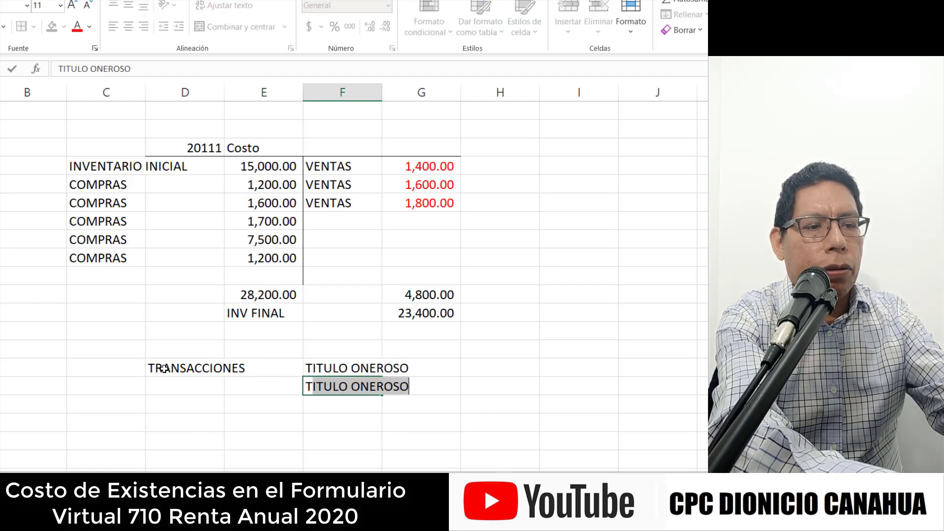
type("ULO GR")
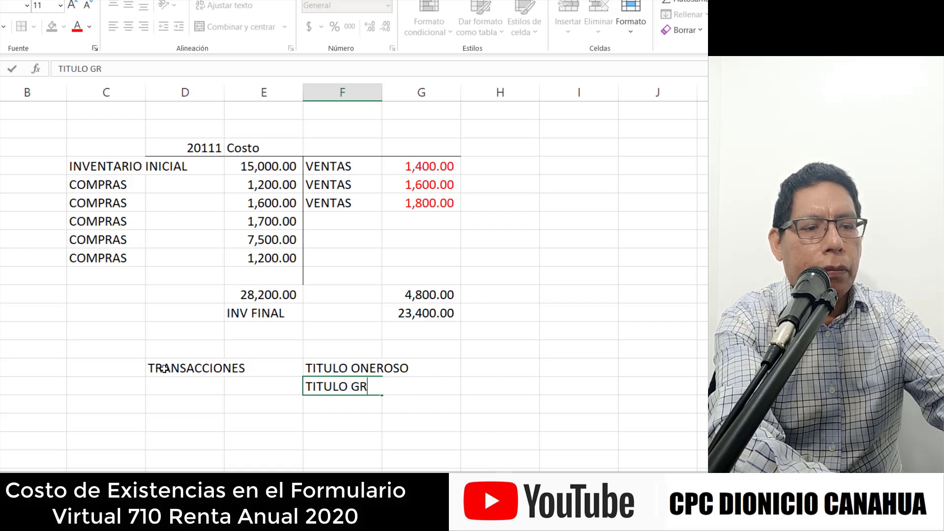
type("ATUITO")
key("Return")
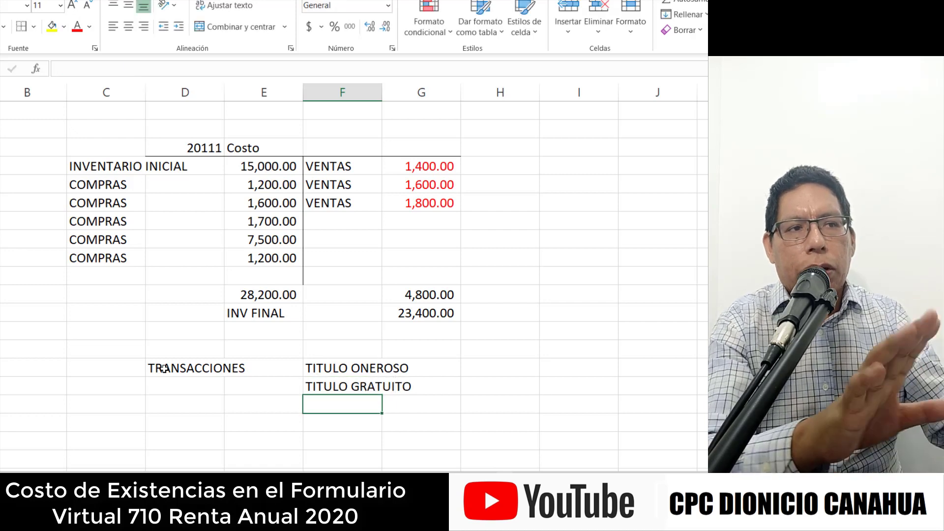
- Fill the TITULO ONEROSO cells F15:G15 with yellow
left_click_drag(337, 367, 433, 365)
left_click(52, 26)
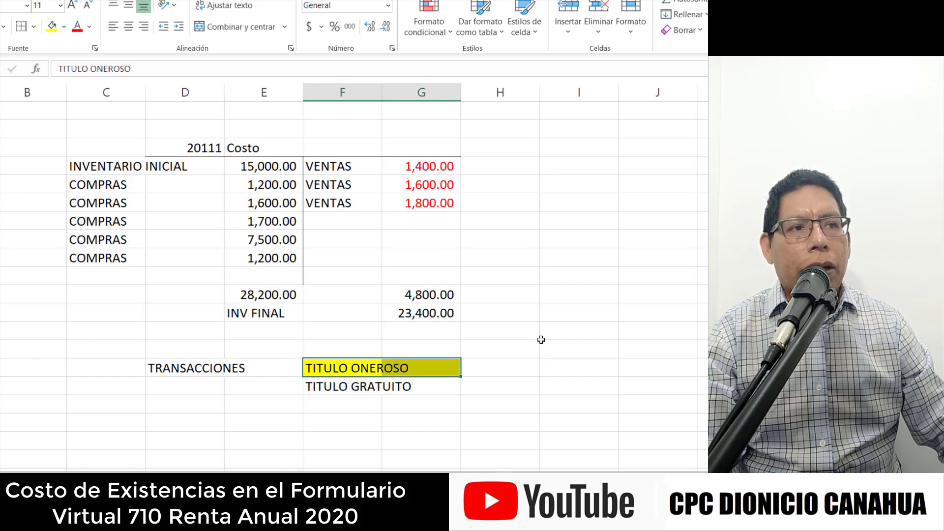
left_click(521, 349)
- Enter account number 69 in H15 beside TITULO ONEROSO
left_click(504, 370)
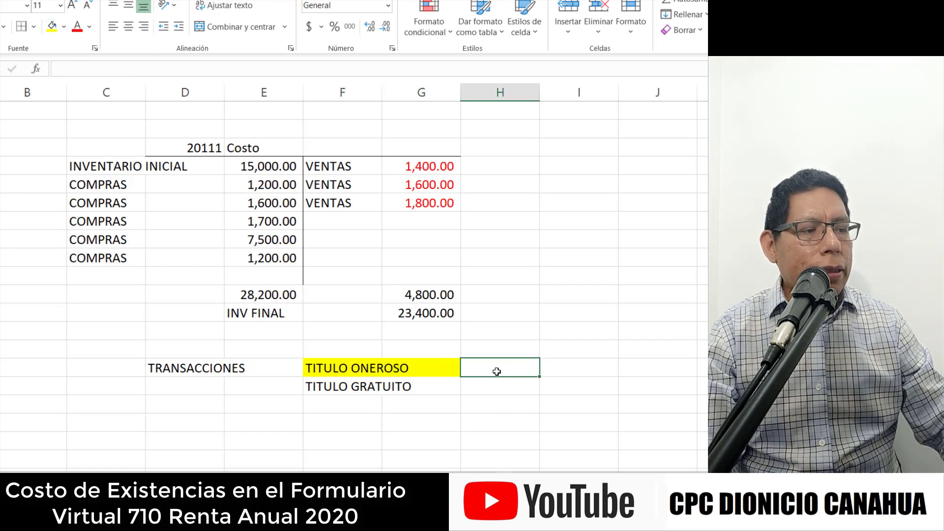
type("69")
key("Return")
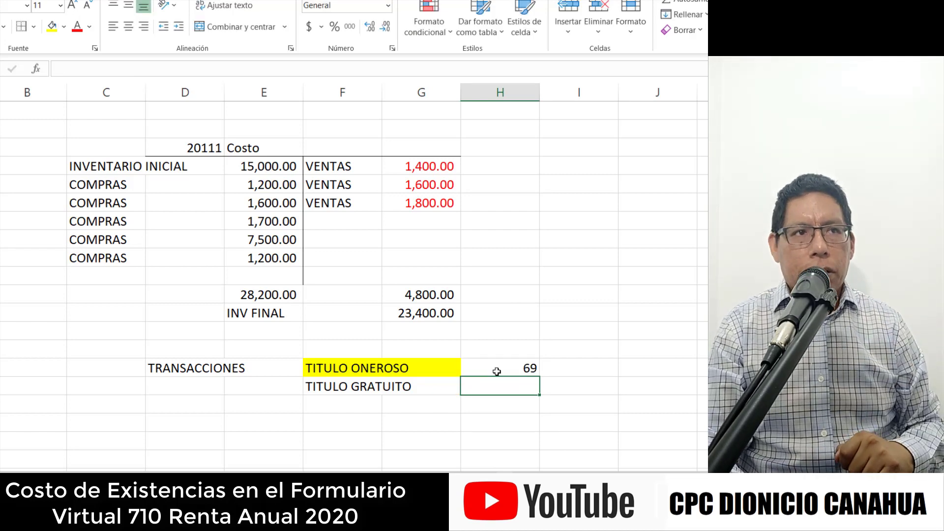
- Select the VENTAS labels and amounts in F4:G7 to review the sales entries
left_click_drag(344, 175, 443, 221)
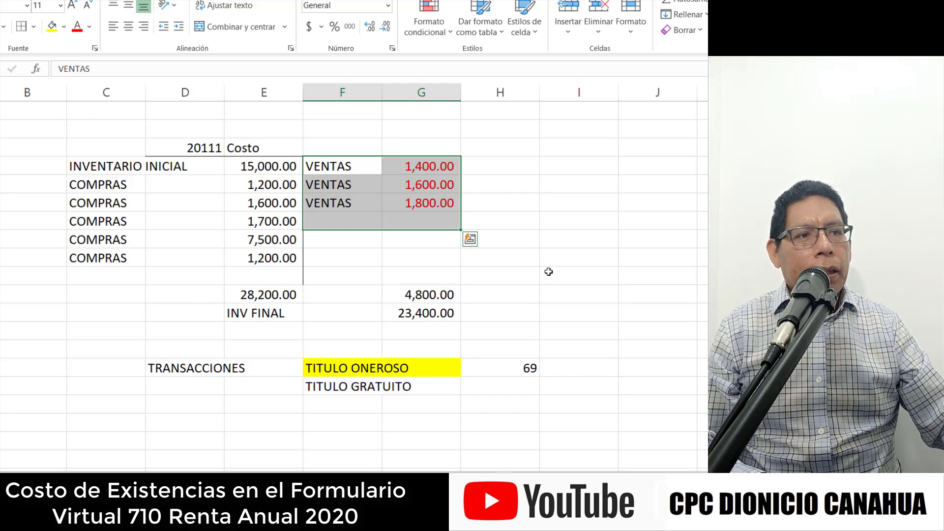
- Add a DONACIÓN entry of 500 in F7:G7, directly below the VENTAS entries
left_click(430, 264)
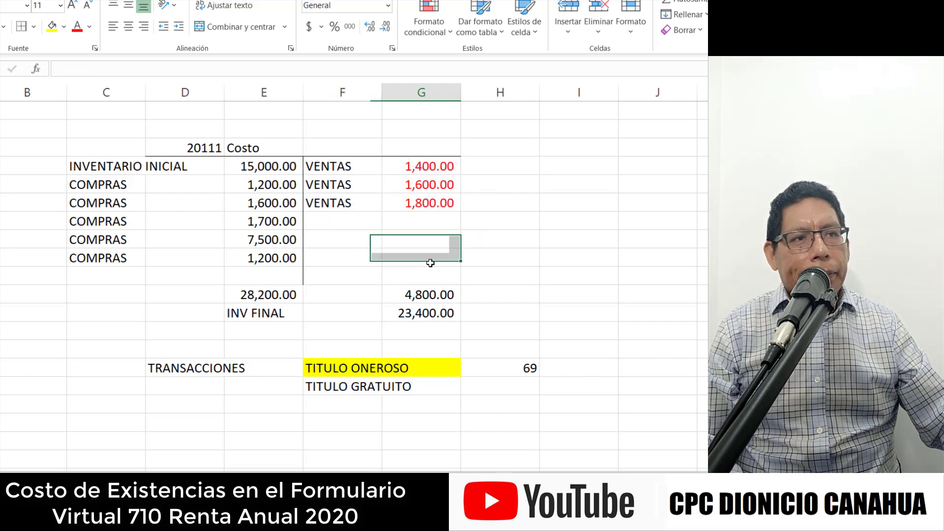
left_click(326, 218)
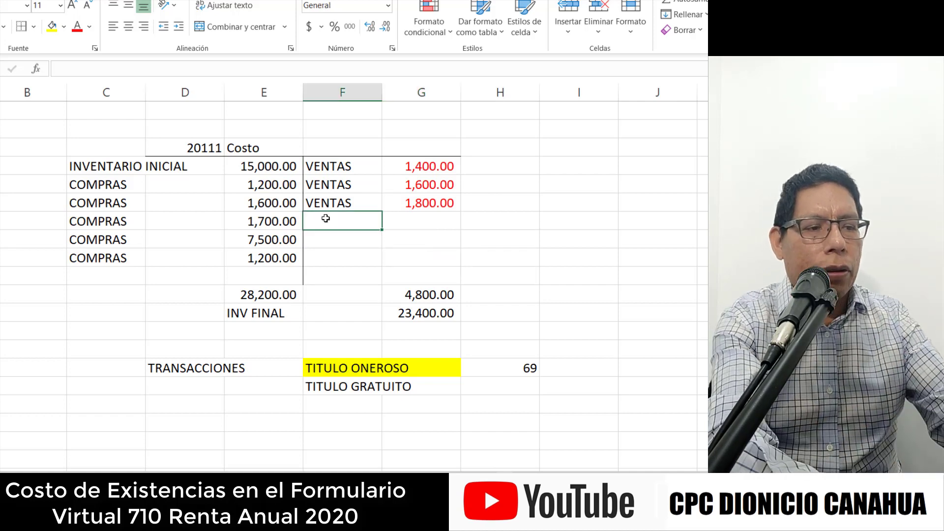
type("DONACI")
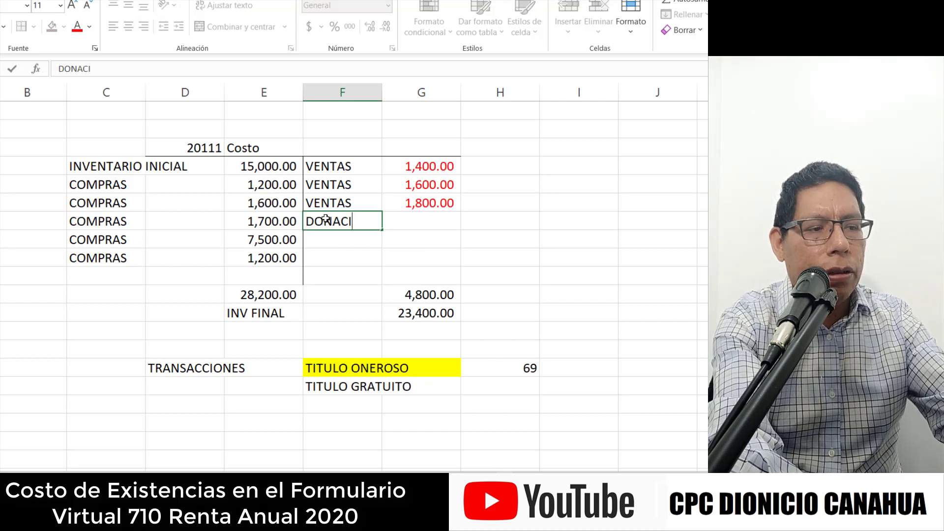
type("ÓN")
key("Return")
key("Up")
key("Right")
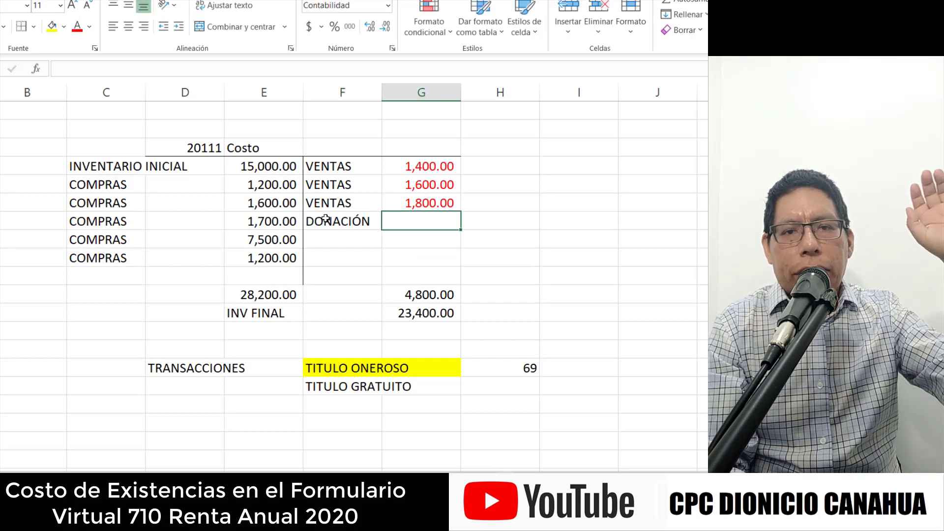
type("500")
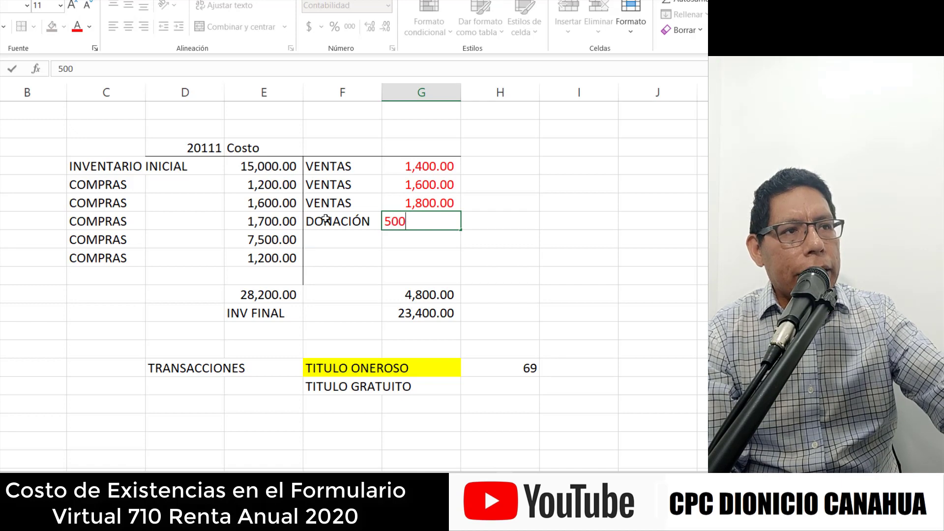
key("Return")
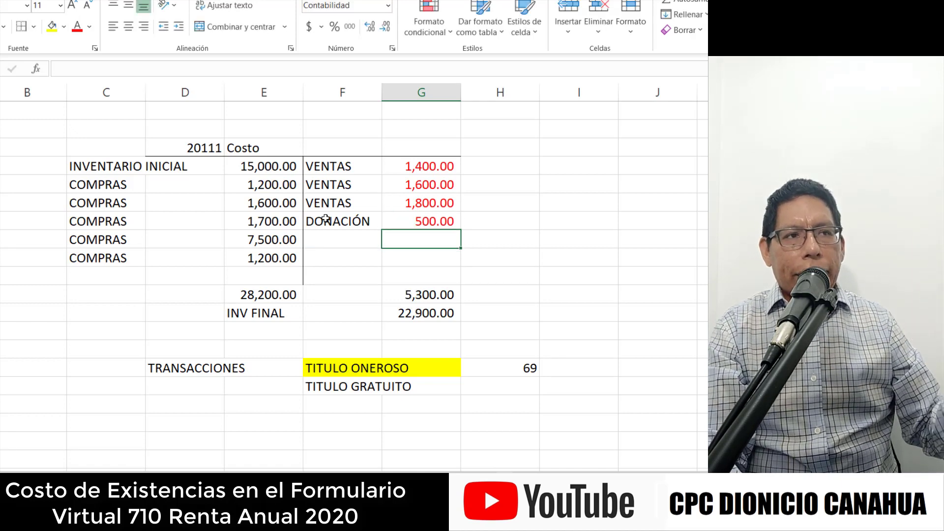
- Set the font colour of the donation amount in G7 to automatic black
left_click(424, 220)
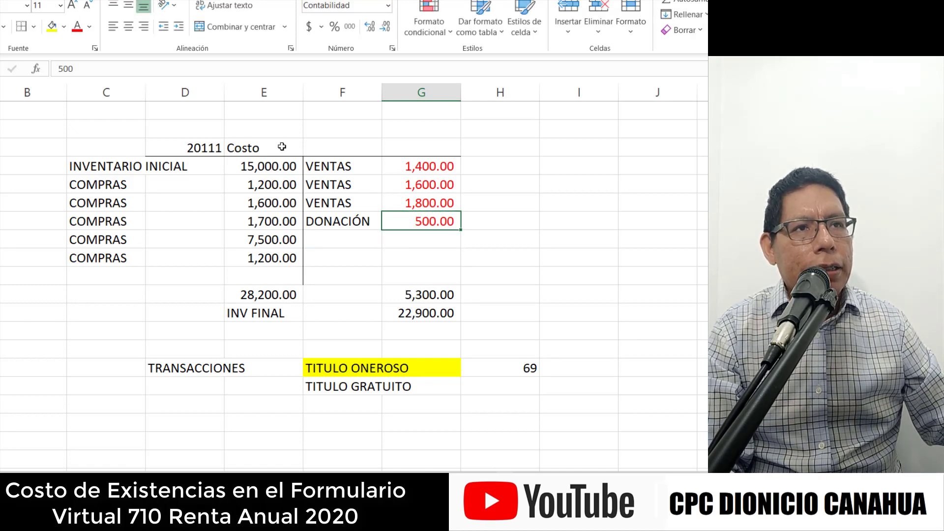
left_click(89, 26)
left_click(93, 43)
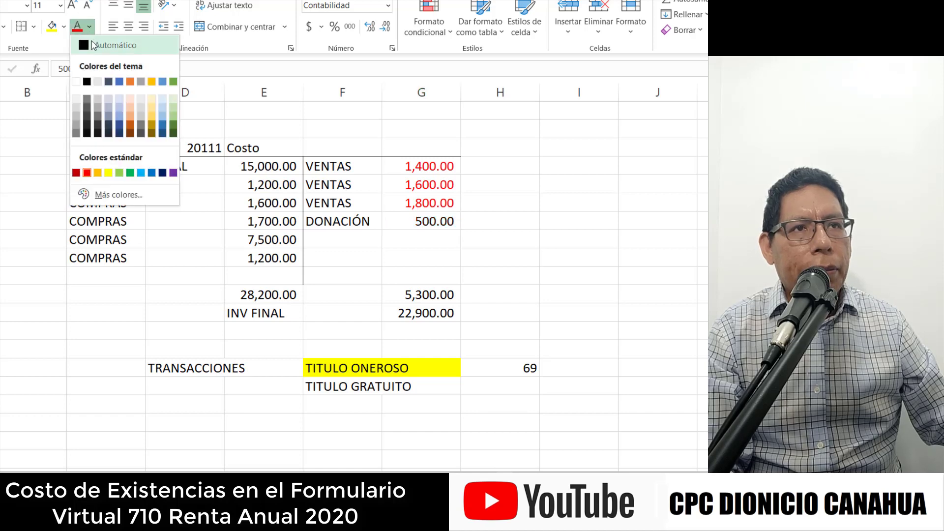
left_click(610, 225)
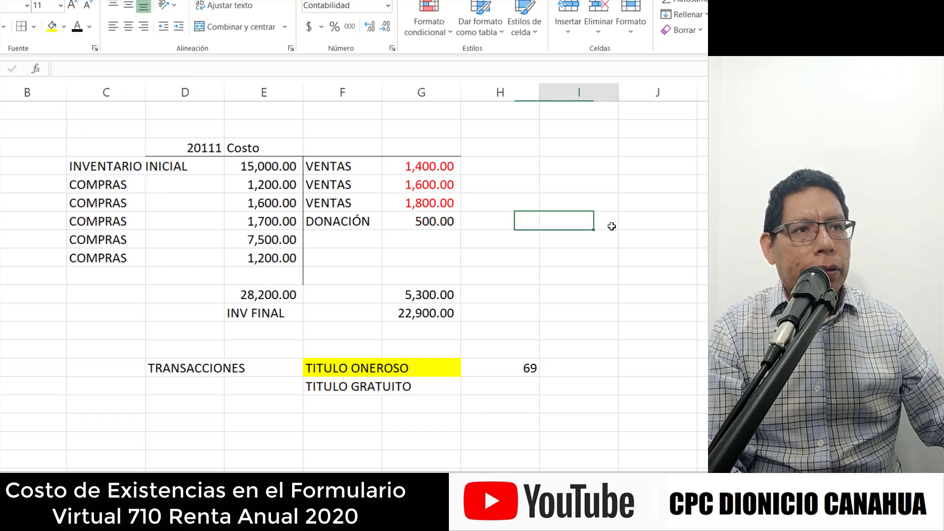
- Check the inventory and purchase amounts against the SUNAT cost of sales form, and set its Inventario Final to 22900
left_click(266, 169)
key("alt+Tab")
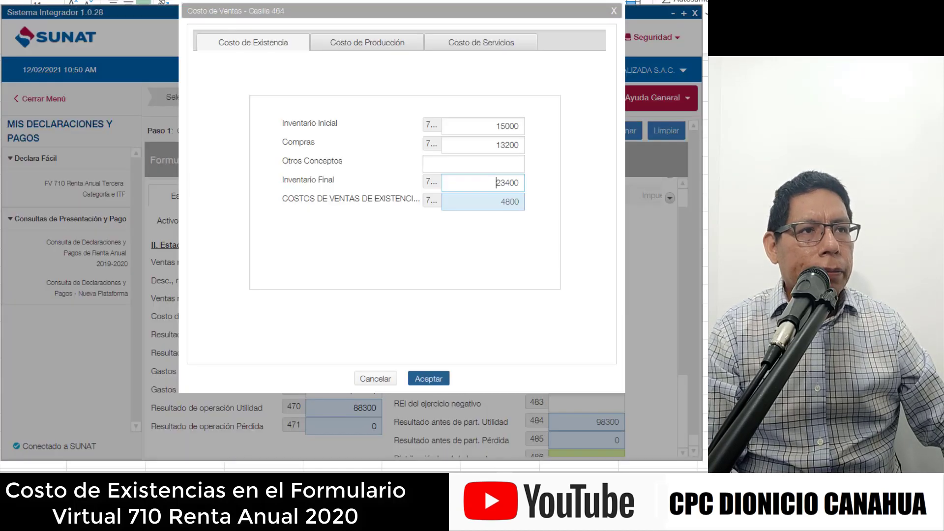
key("alt+Tab")
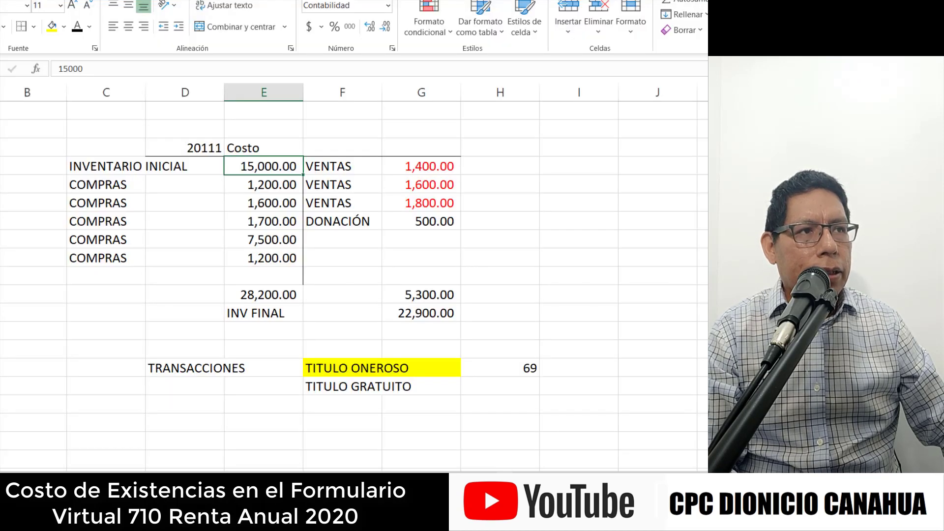
left_click_drag(280, 185, 280, 252)
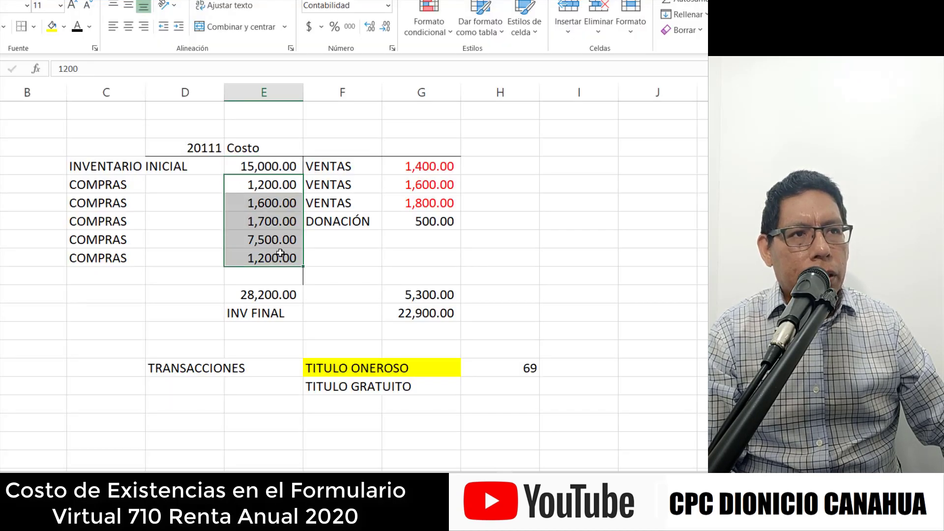
left_click(422, 253)
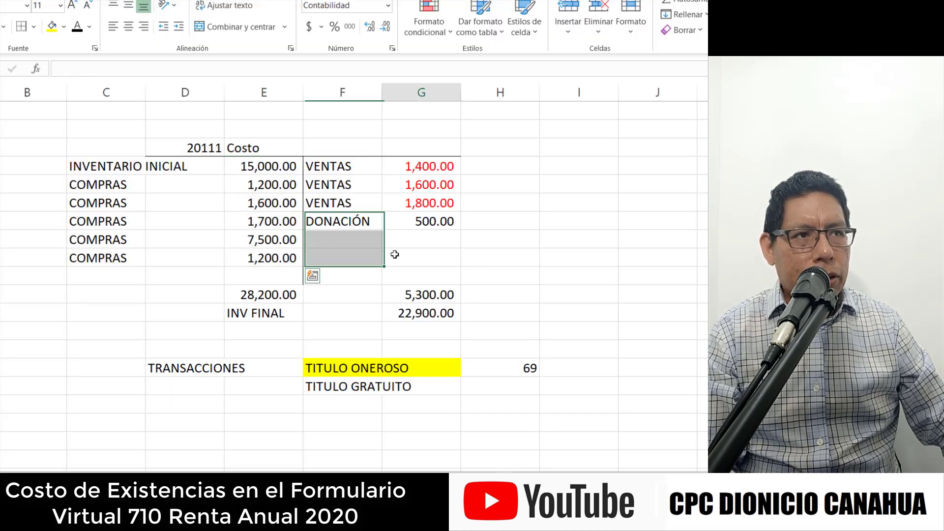
left_click(419, 316)
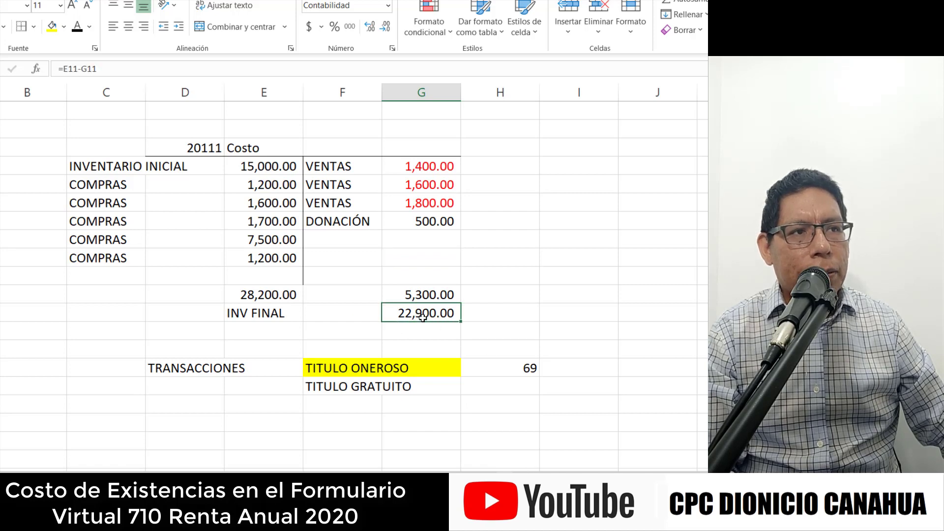
key("alt+Tab")
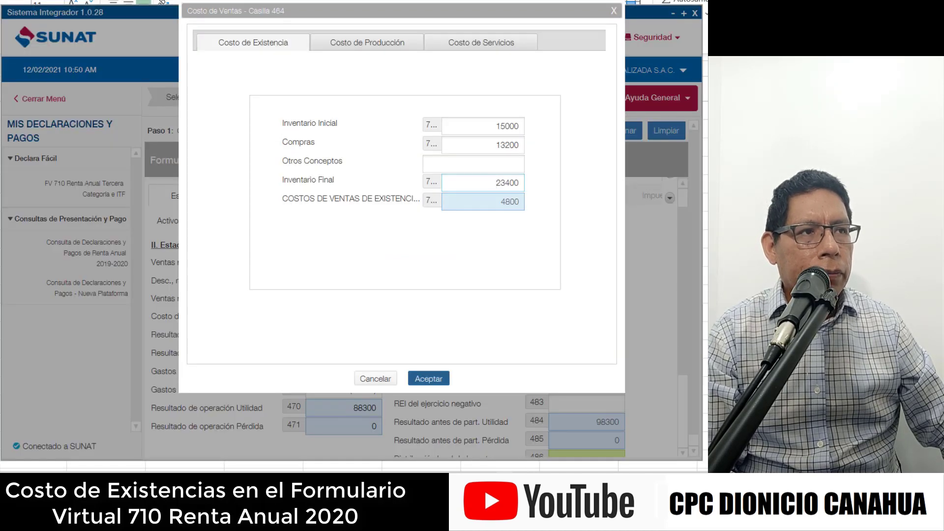
left_click_drag(496, 182, 519, 183)
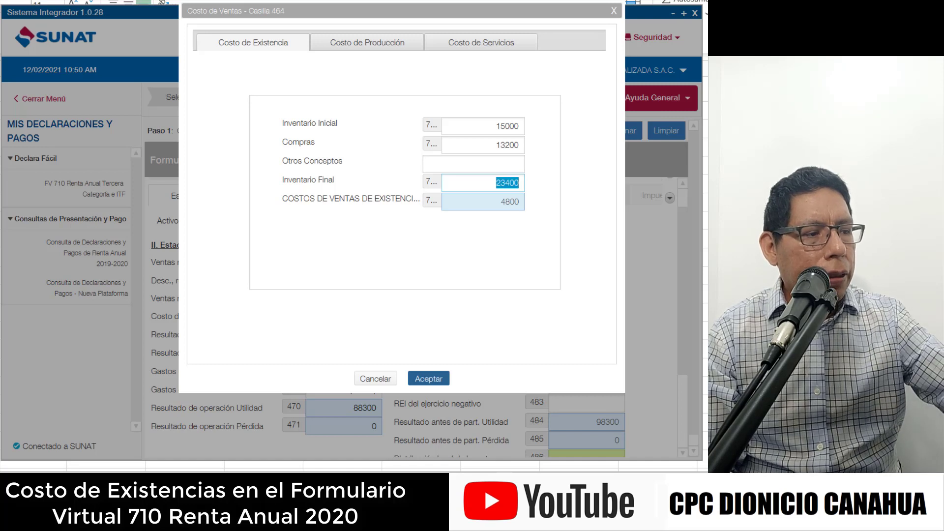
type("22900")
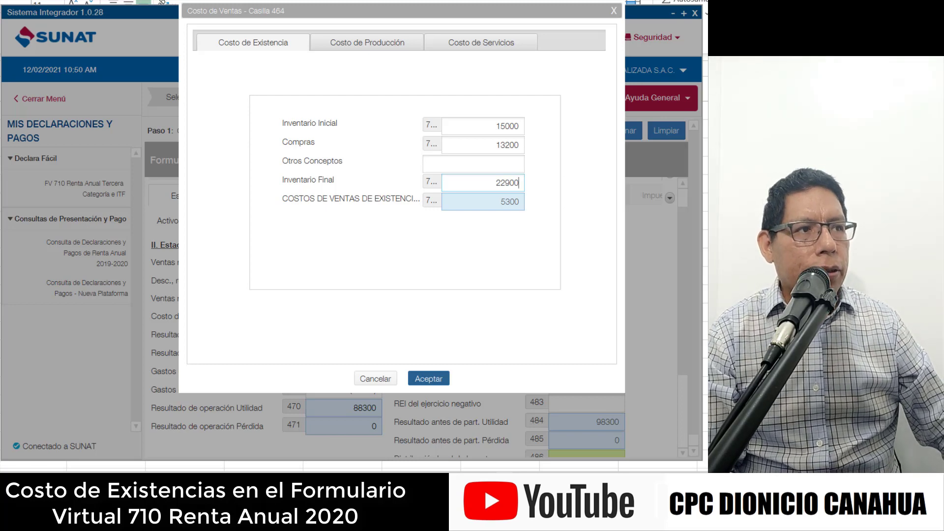
- Switch back to Excel and colour the VENTAS labels in F4:F6 red to match their amounts
key("alt+Tab")
left_click(552, 262)
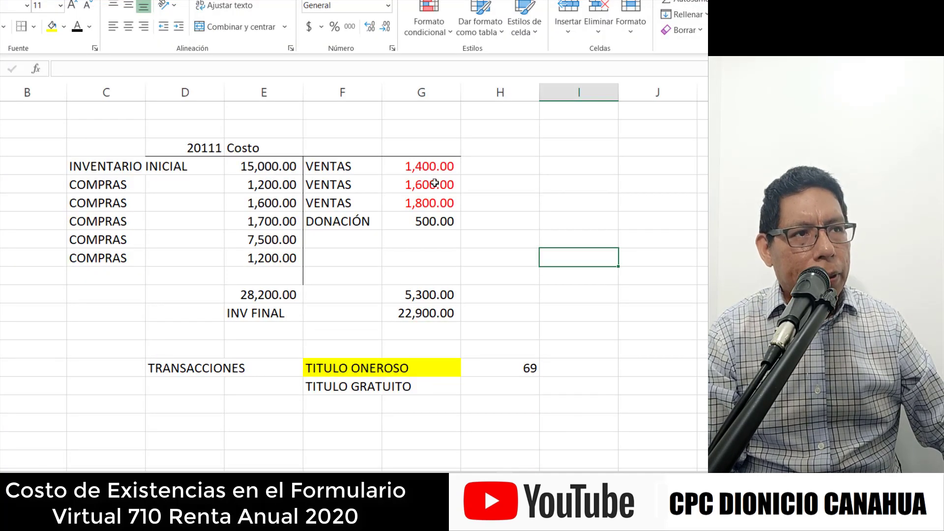
left_click_drag(431, 168, 432, 206)
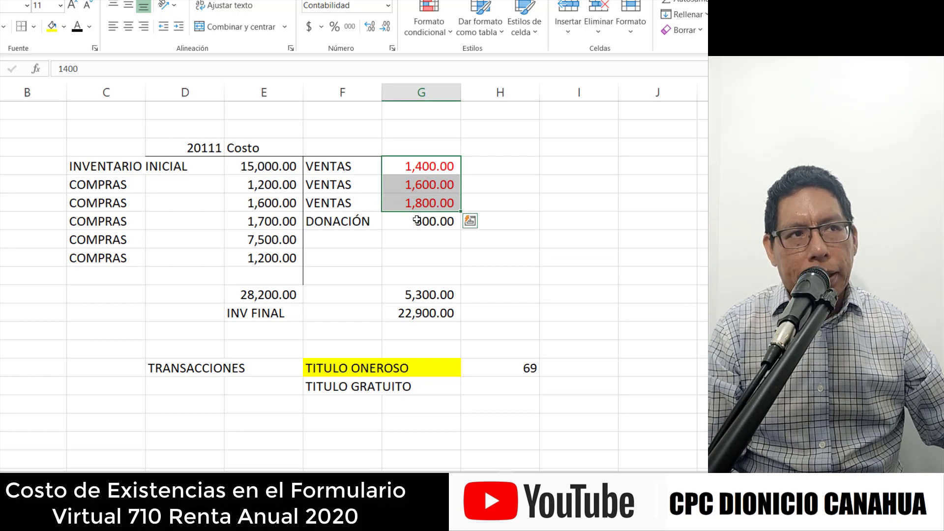
left_click_drag(328, 167, 345, 205)
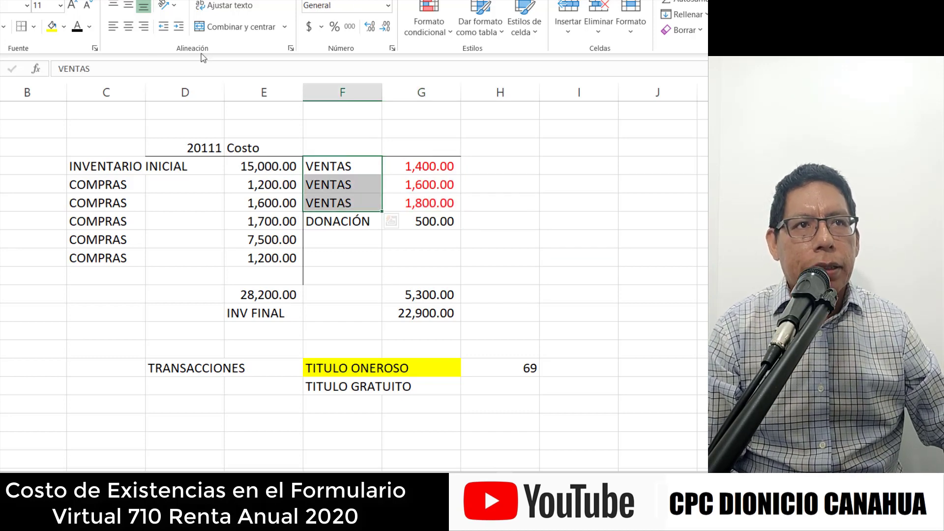
left_click(89, 26)
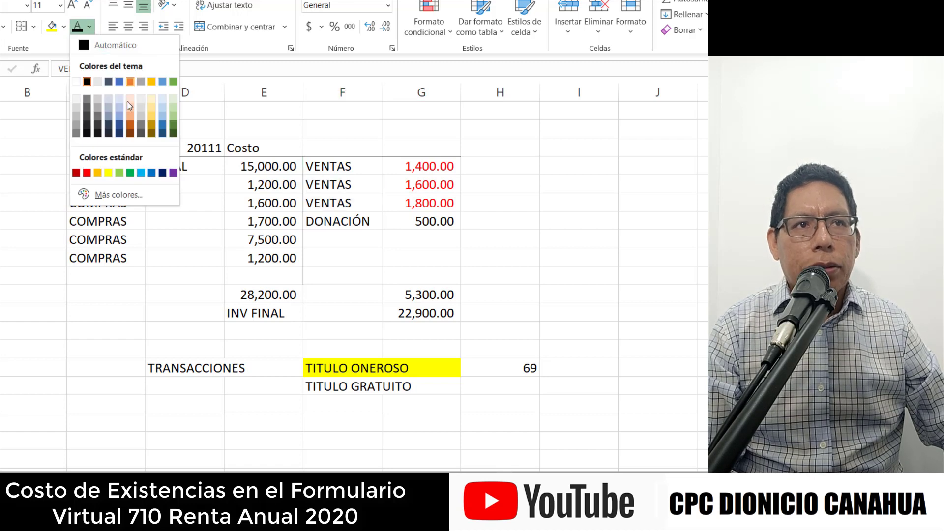
left_click(86, 172)
left_click(487, 220)
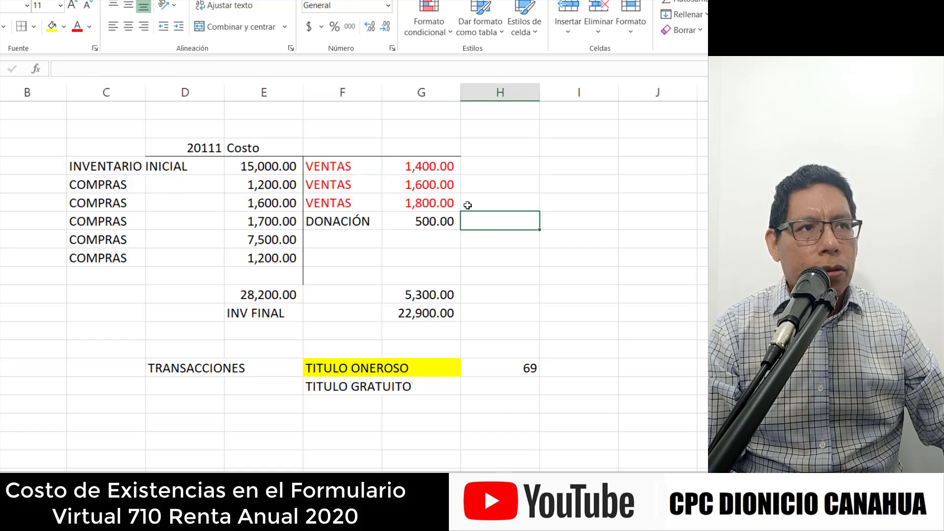
- Total the three sales amounts in H6 with the formula =SUMA(G4:G6)
left_click_drag(435, 167, 455, 204)
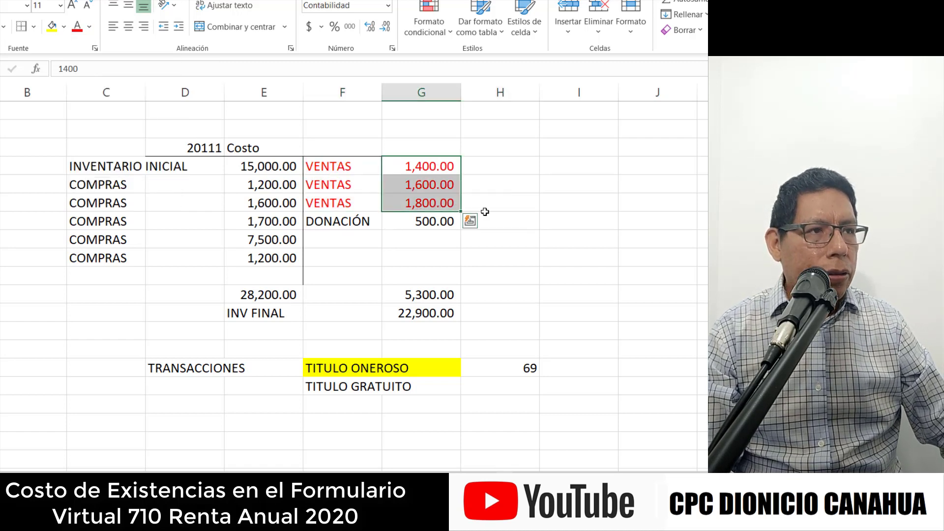
left_click(528, 201)
type("=SUMA(")
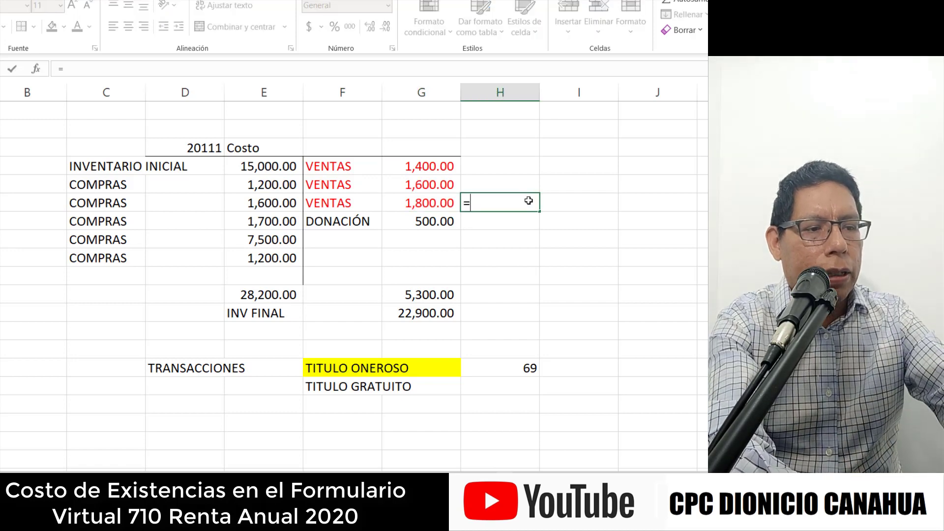
key("Left")
key("Left")
key("Up")
key("Up")
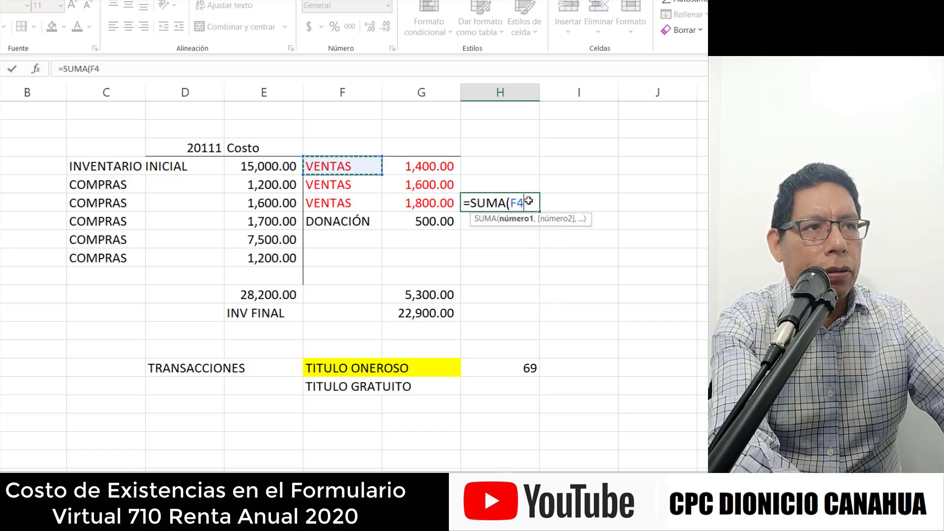
key("Right")
key("shift+Down")
key("shift+Down")
type(")+")
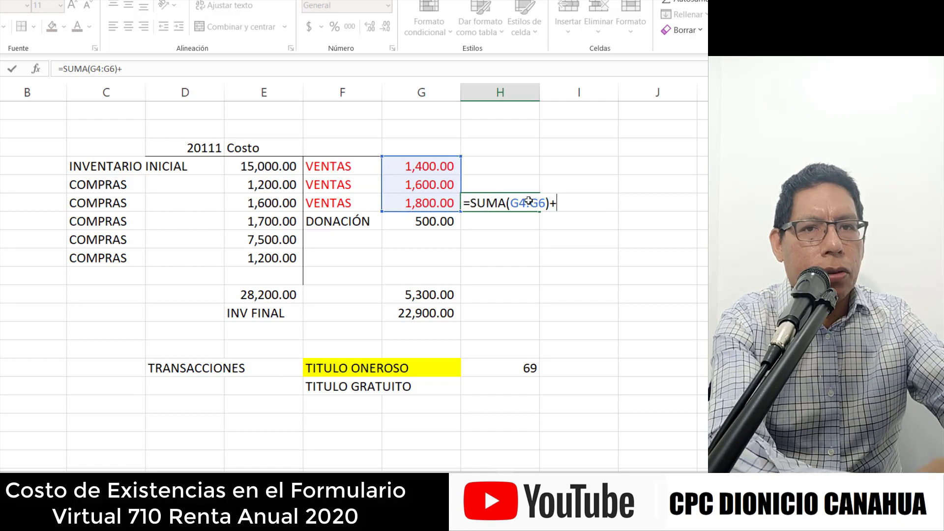
key("BackSpace")
key("Return")
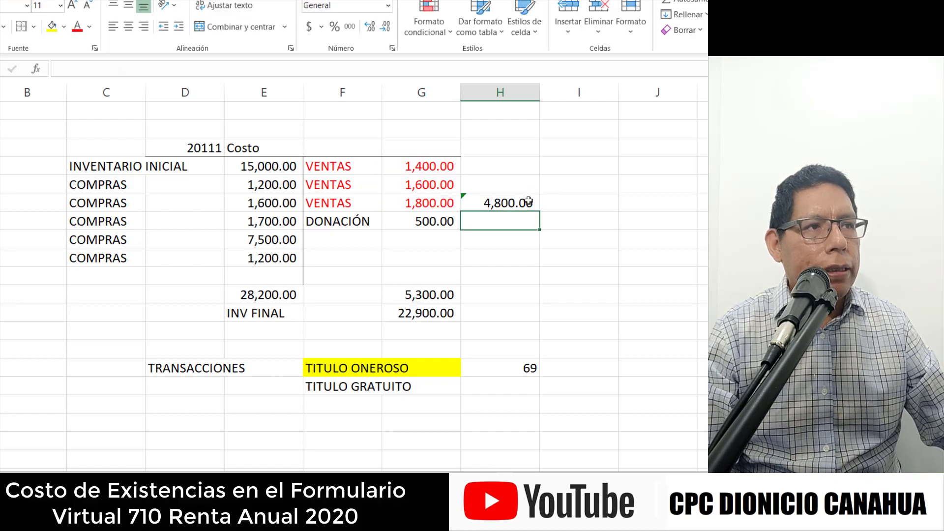
- Colour the sales total in H6 red and compare it with the cost of sales in the SUNAT form
key("Up")
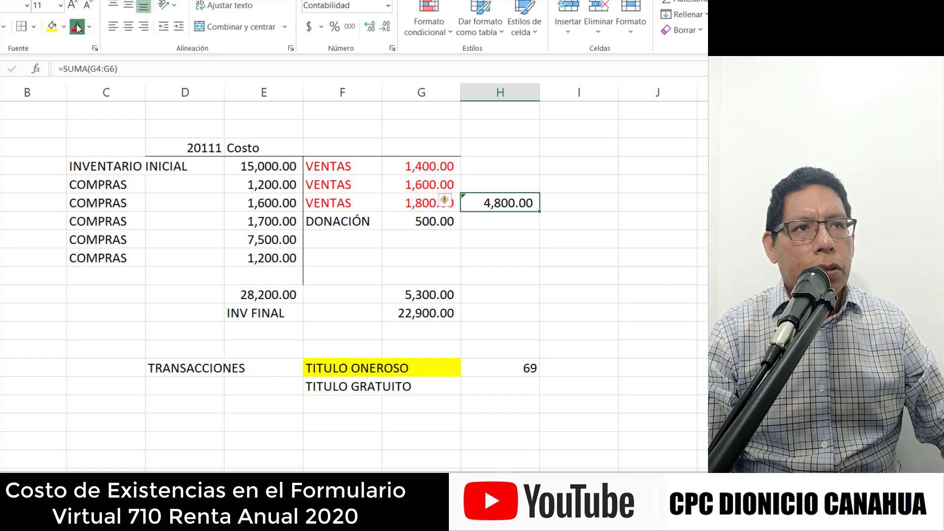
left_click(528, 200)
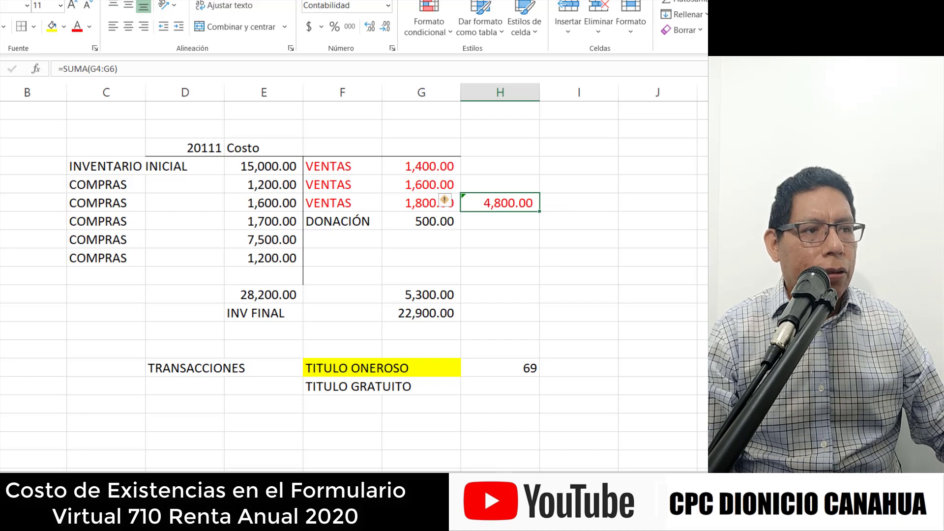
key("alt+Tab")
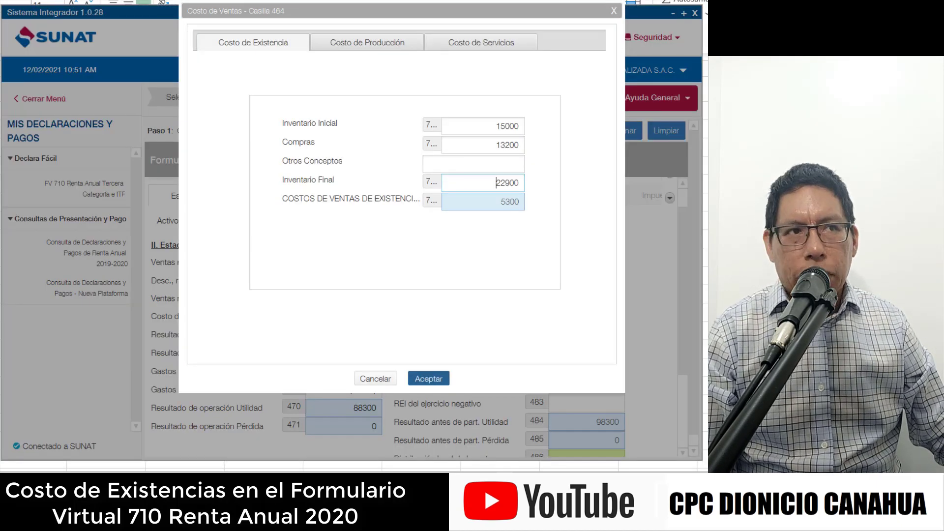
key("alt+Tab")
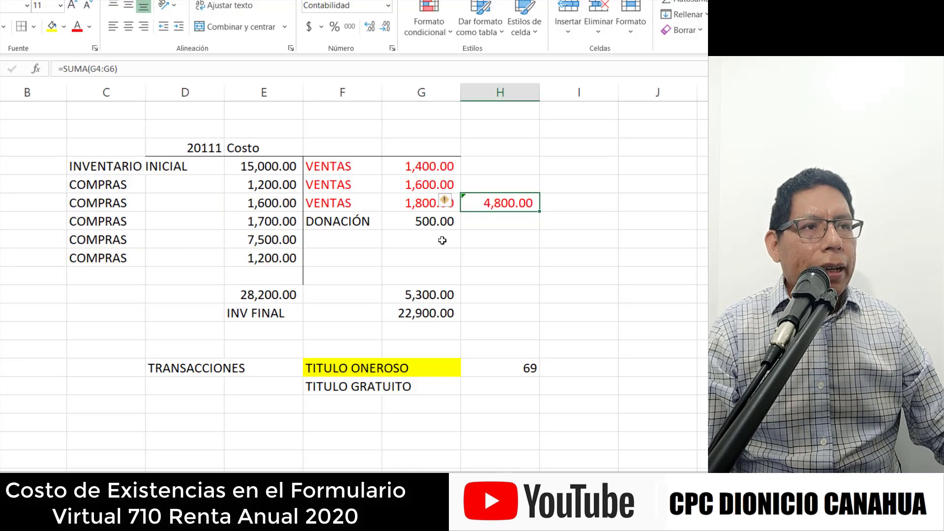
- Apply a green font to the DONACIÓN entry in F7:G7 and to TITULO GRATUITO in F16:G16
left_click(397, 234)
left_click_drag(327, 222, 396, 221)
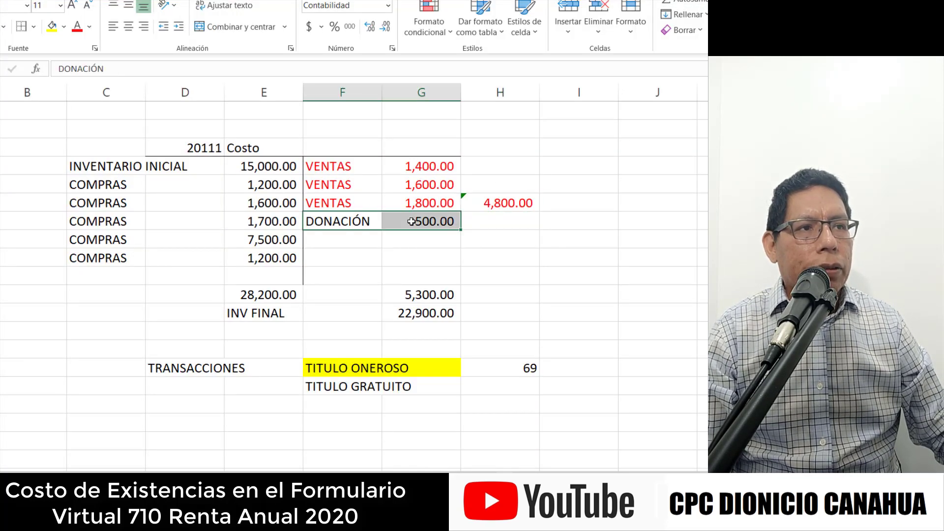
left_click(89, 26)
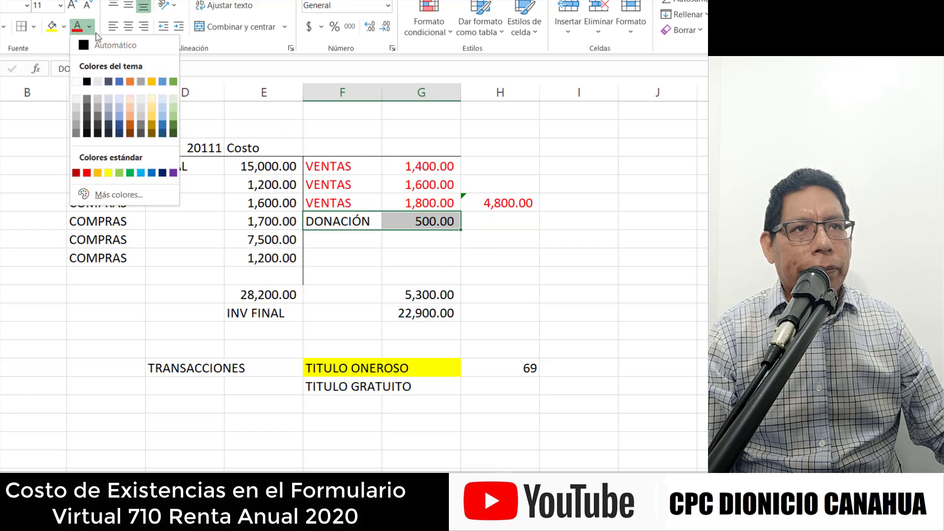
left_click(129, 173)
left_click(393, 388)
left_click_drag(325, 393, 422, 388)
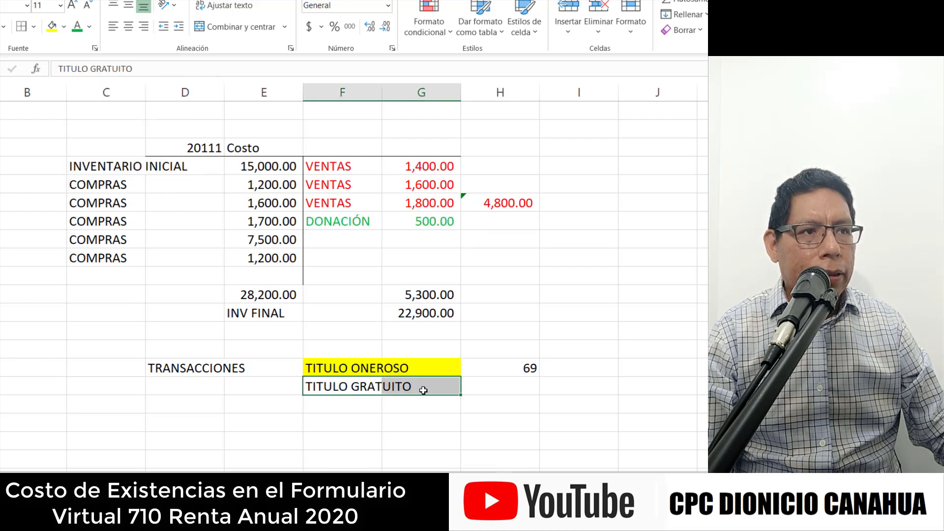
left_click(77, 27)
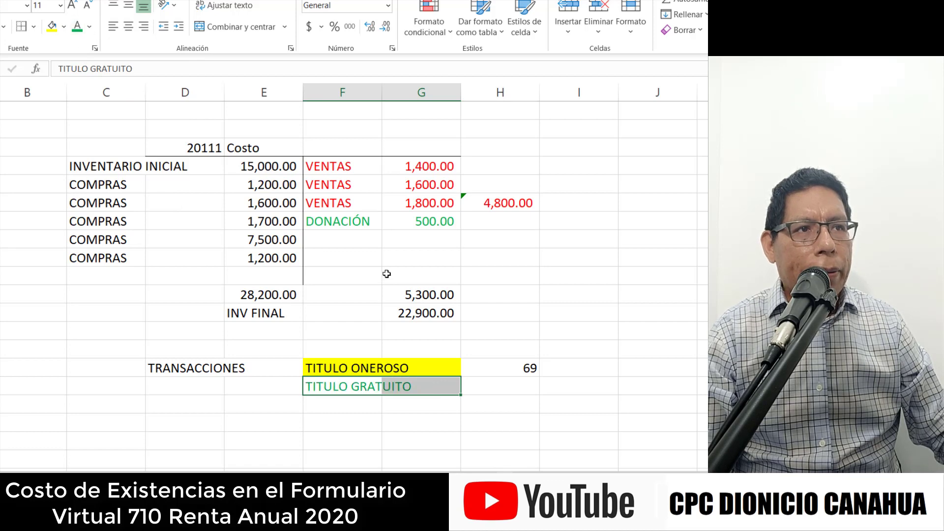
- Switch to the SUNAT form and try entering 500 in Otros Conceptos of the Costo de Existencia section
left_click(388, 287)
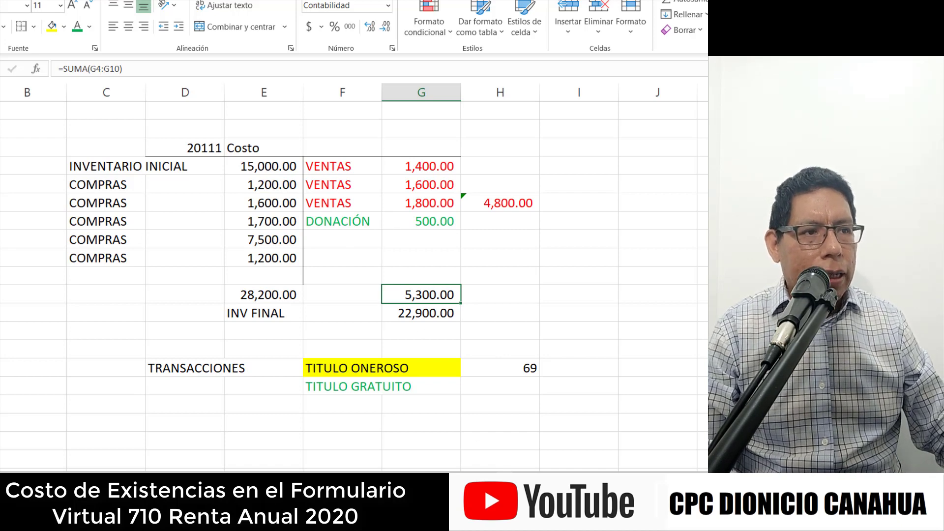
key("alt+Tab")
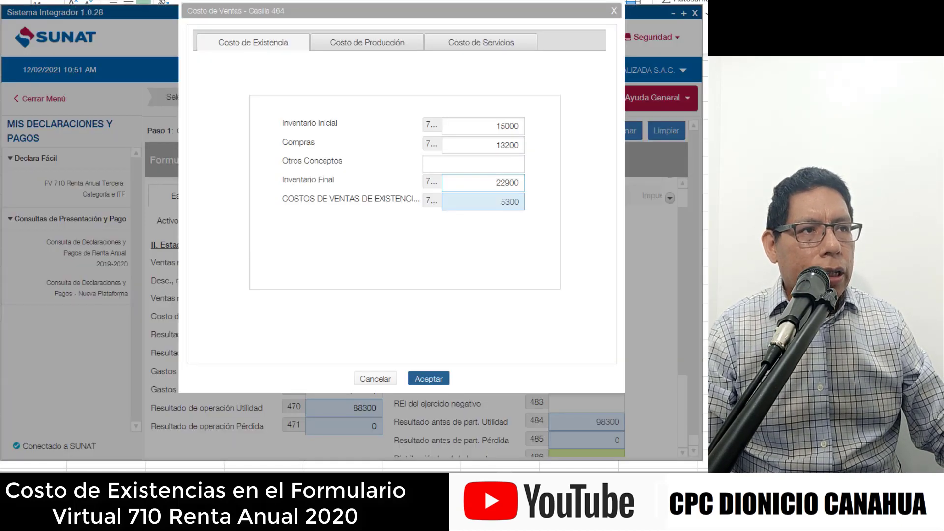
left_click(473, 163)
type("500")
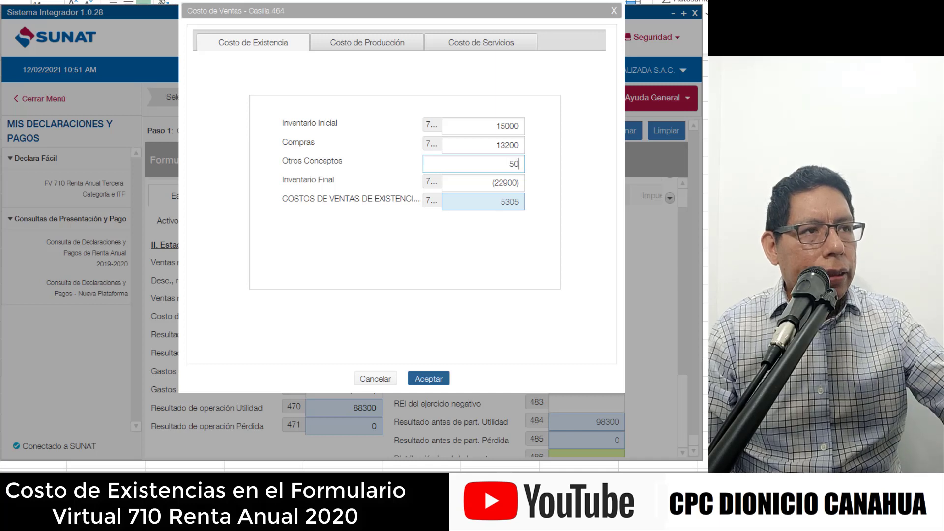
left_click(497, 182)
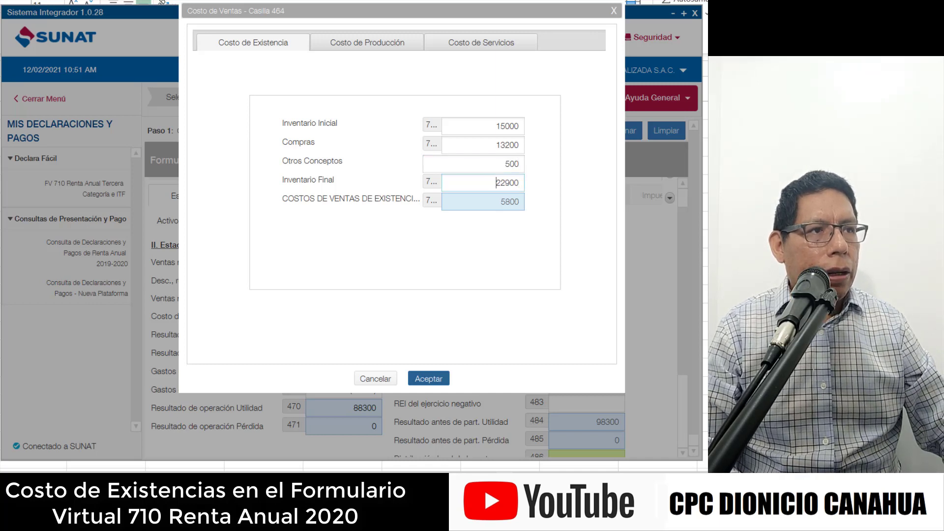
- Set Otros Conceptos to -500 so the donation is deducted from the cost of sales
left_click(473, 164)
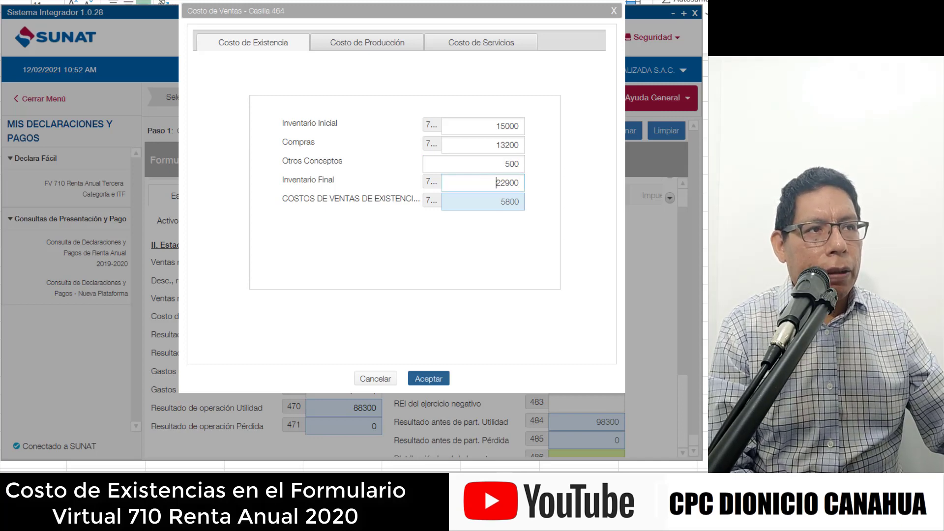
type("-500")
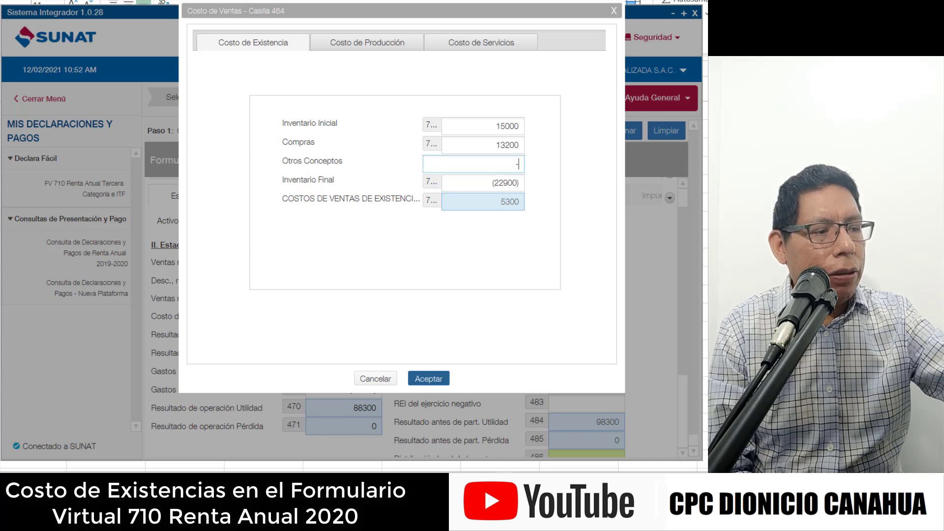
left_click(492, 144)
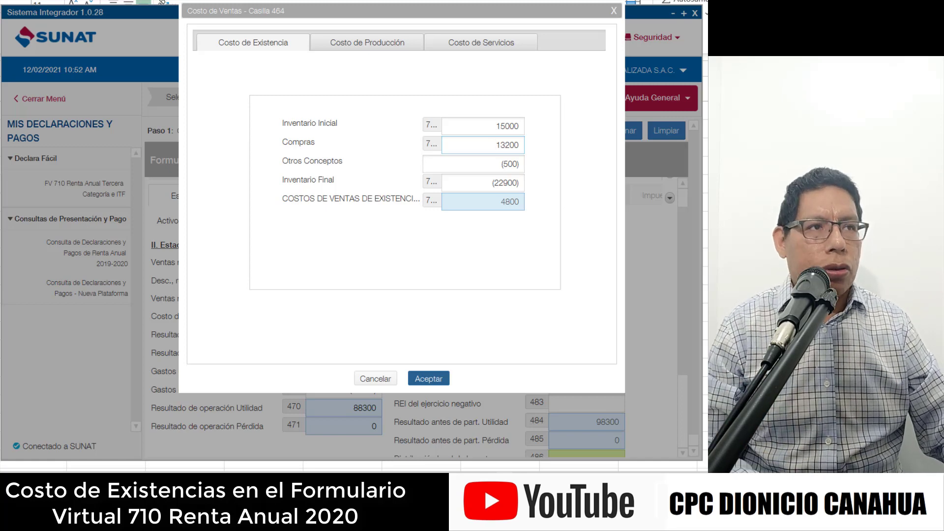
- Switch back to Excel and enter the label OTROS CONCEPTOS in H7, beside the DONACIÓN amount
key("alt+Tab")
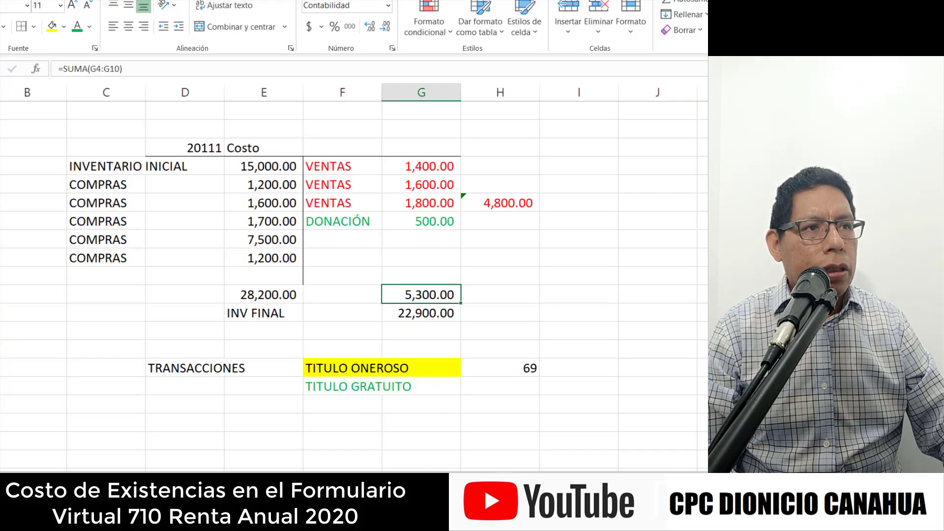
left_click(440, 237)
left_click_drag(331, 221, 418, 221)
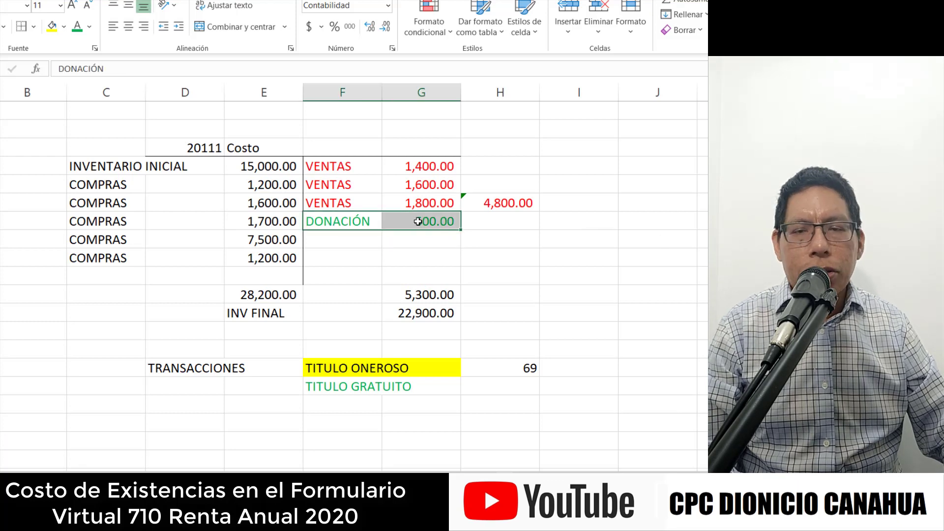
left_click(494, 222)
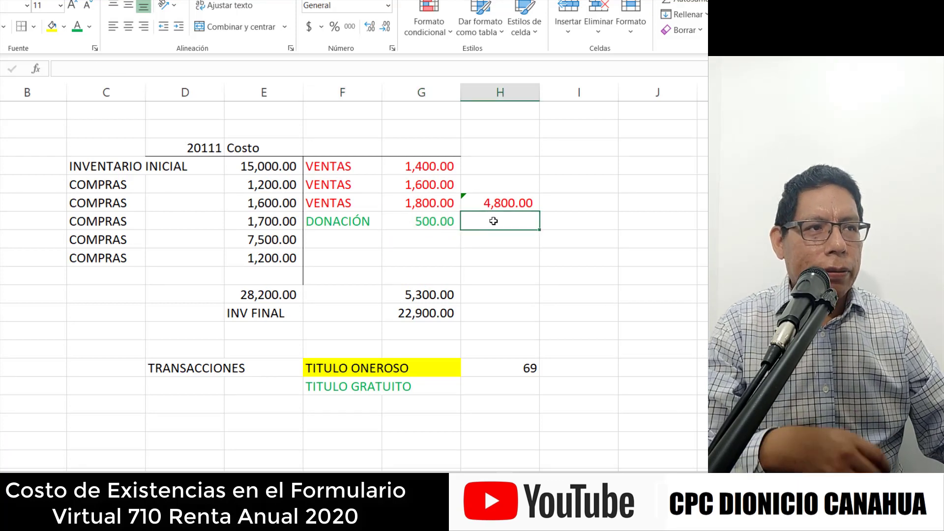
type("OTROS")
type("CON")
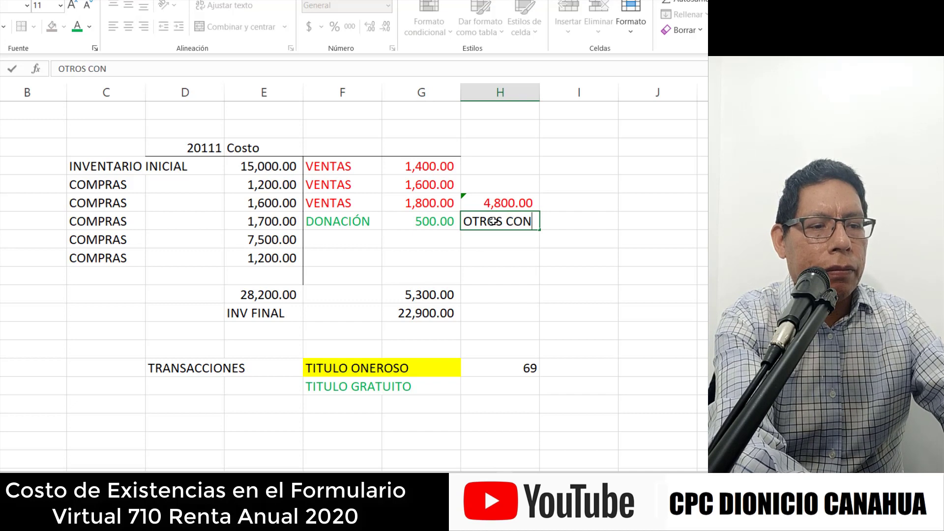
type("CEPTOS")
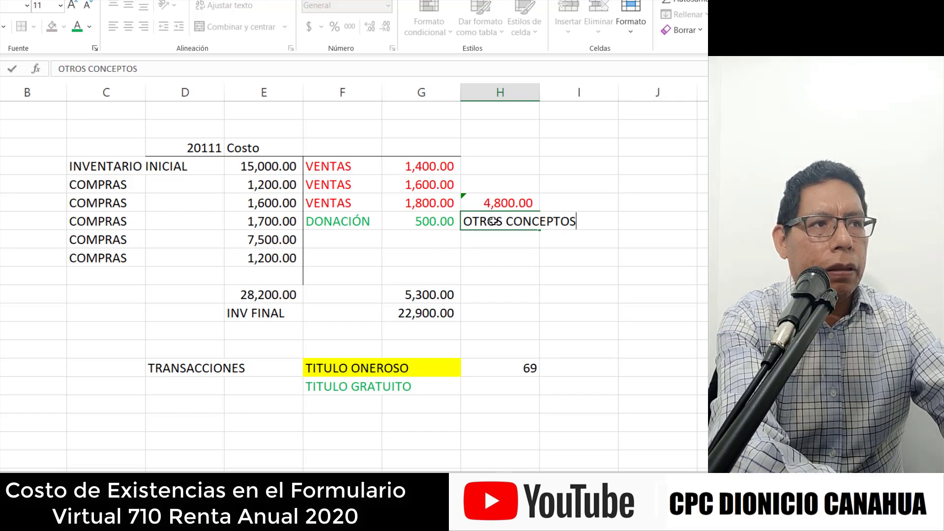
key("Return")
- Apply a green font to OTROS CONCEPTOS in H7 and review the sales entries in F4:H6
left_click(494, 221)
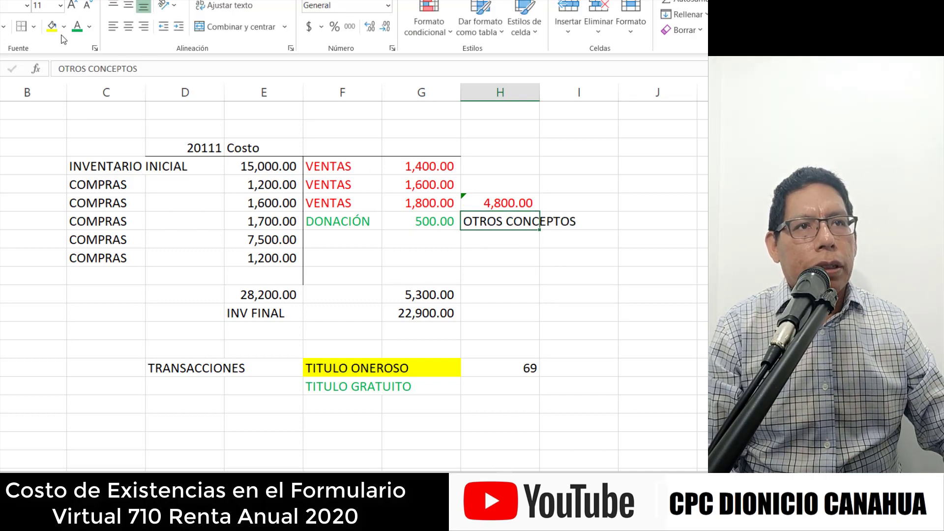
left_click(77, 26)
left_click(391, 185)
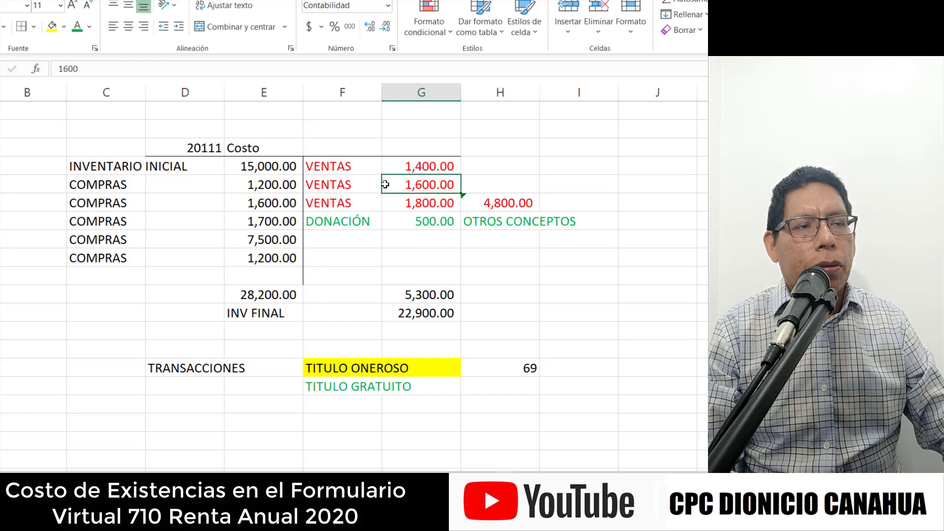
left_click_drag(317, 167, 512, 202)
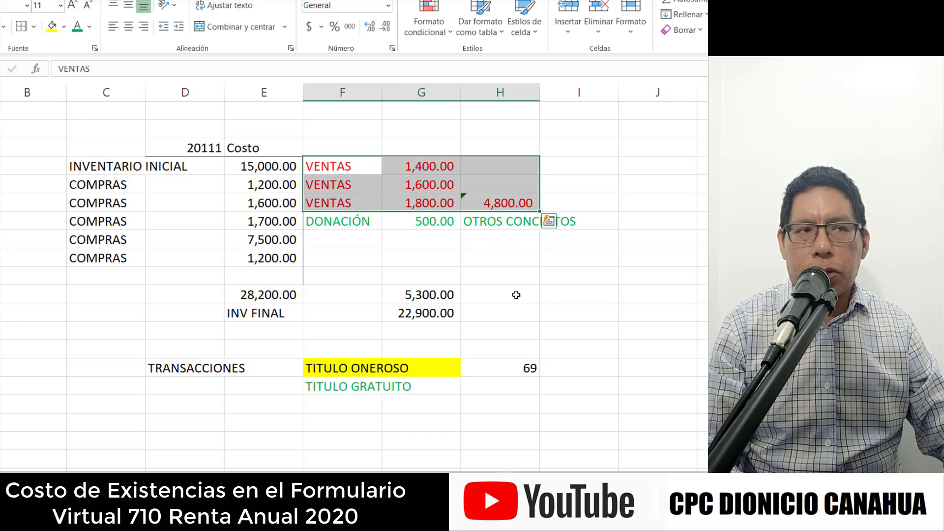
left_click(496, 295)
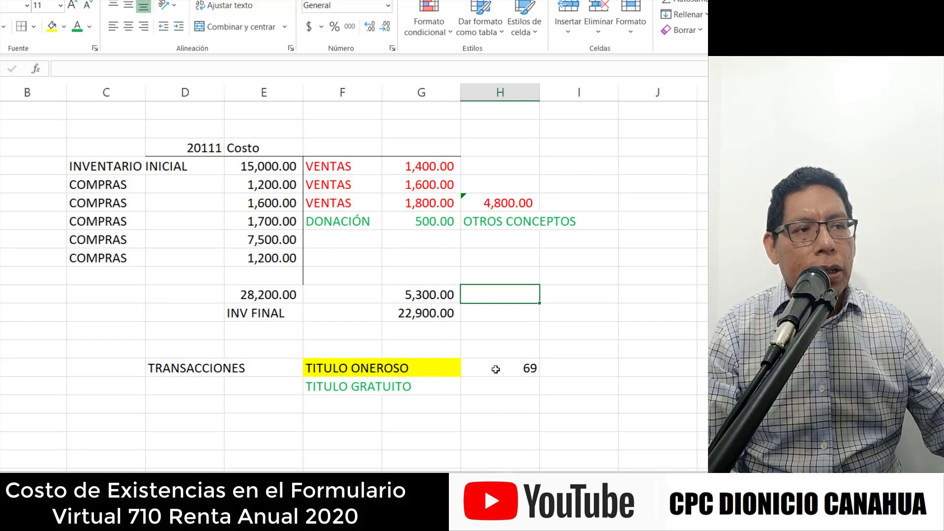
- List DONACIONES, DIF INVENTARIO and FALTANTE in H16:H18 as examples of TITULO GRATUITO transactions
left_click(469, 392)
type("DONACIONES")
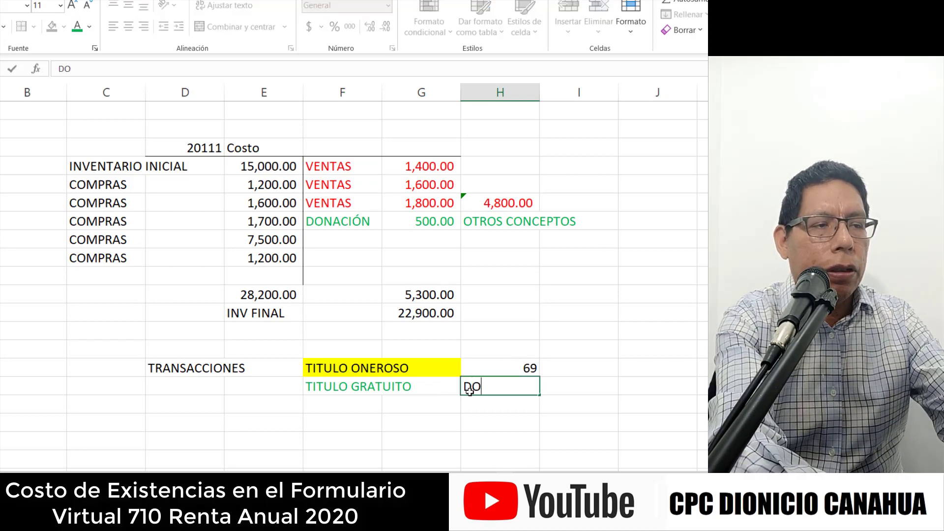
key("Return")
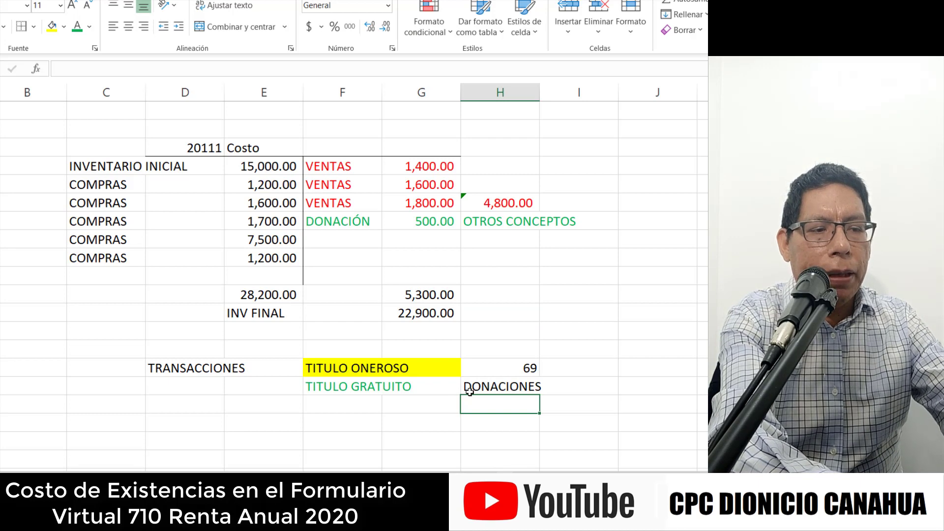
type("DIF INVEN")
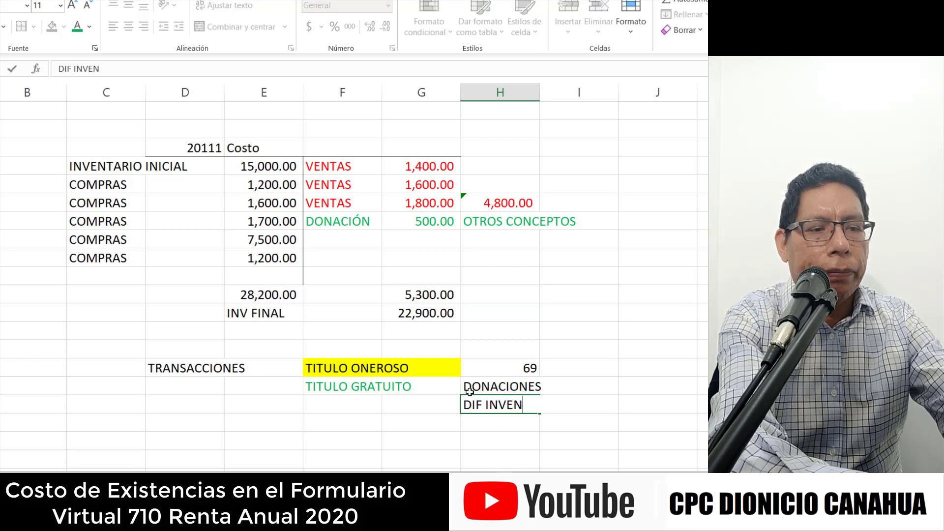
type("TARIO")
key("Return")
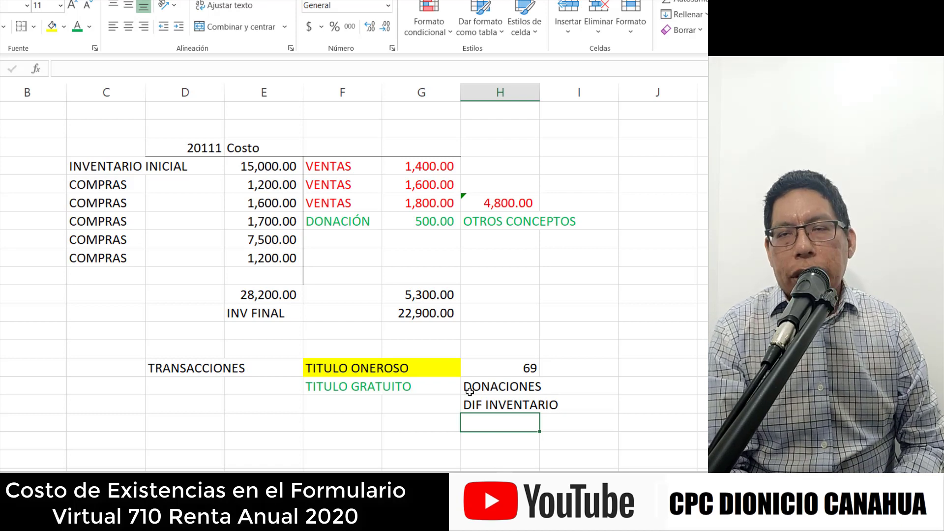
type("FALTANTE")
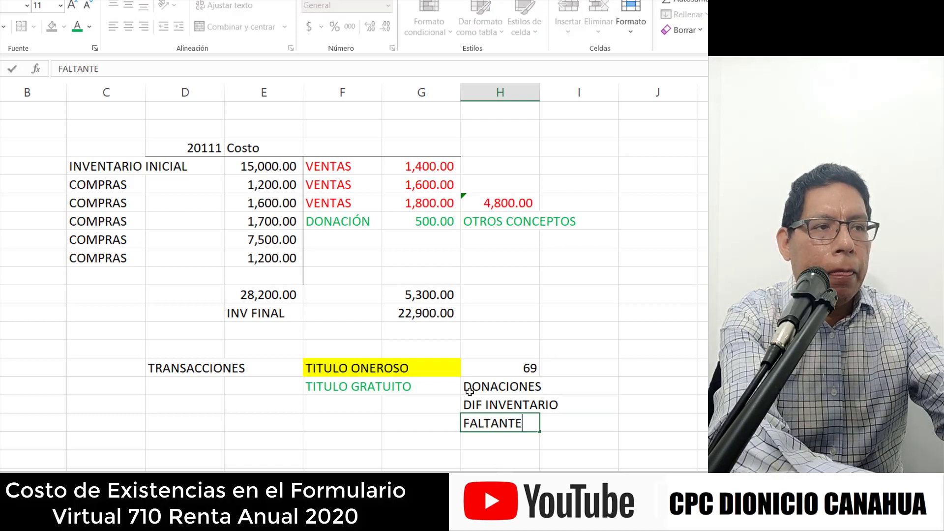
key("Return")
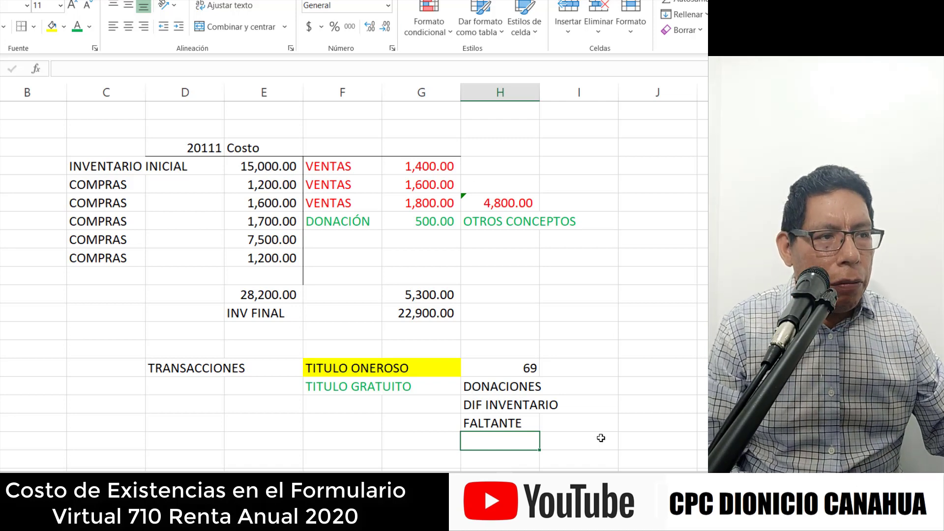
- Check Otros Conceptos and the cost of sales in the SUNAT form against the Excel T-account
key("alt+Tab")
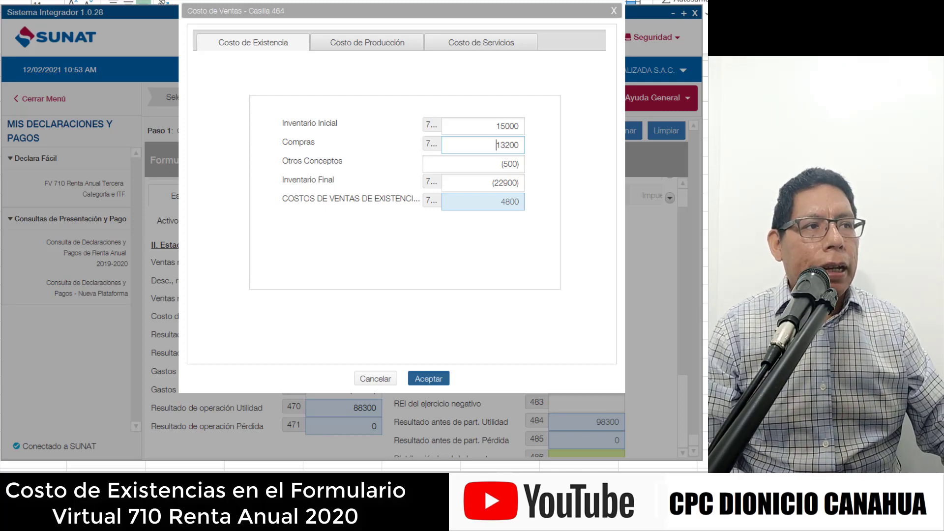
key("alt+Tab")
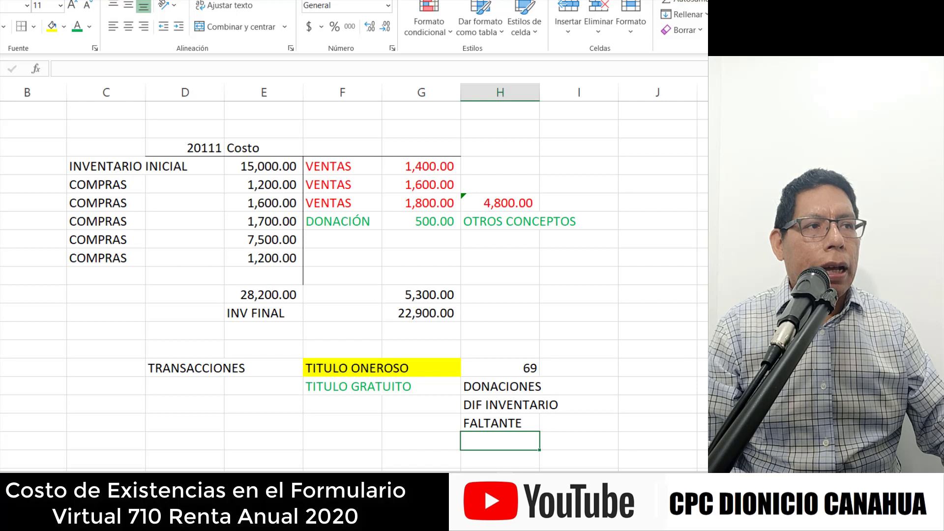
key("Up")
key("Up")
key("Up")
left_click(474, 321)
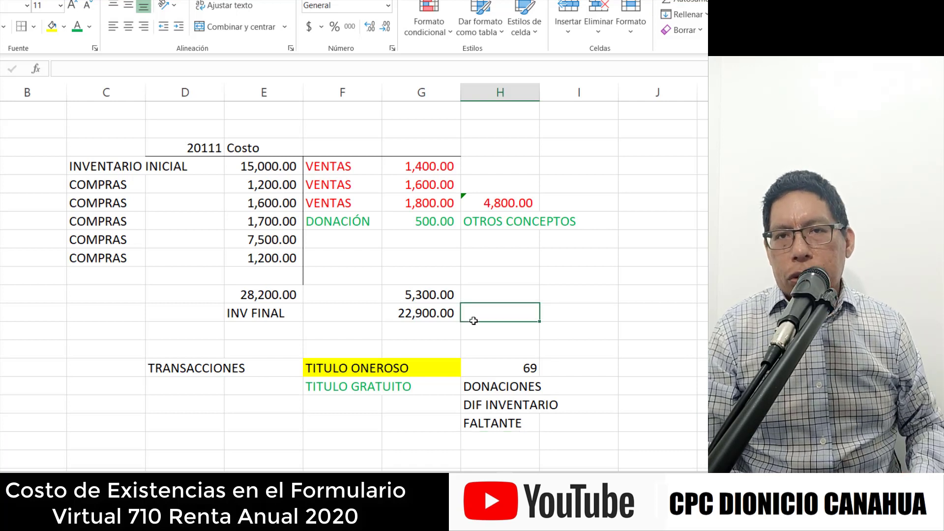